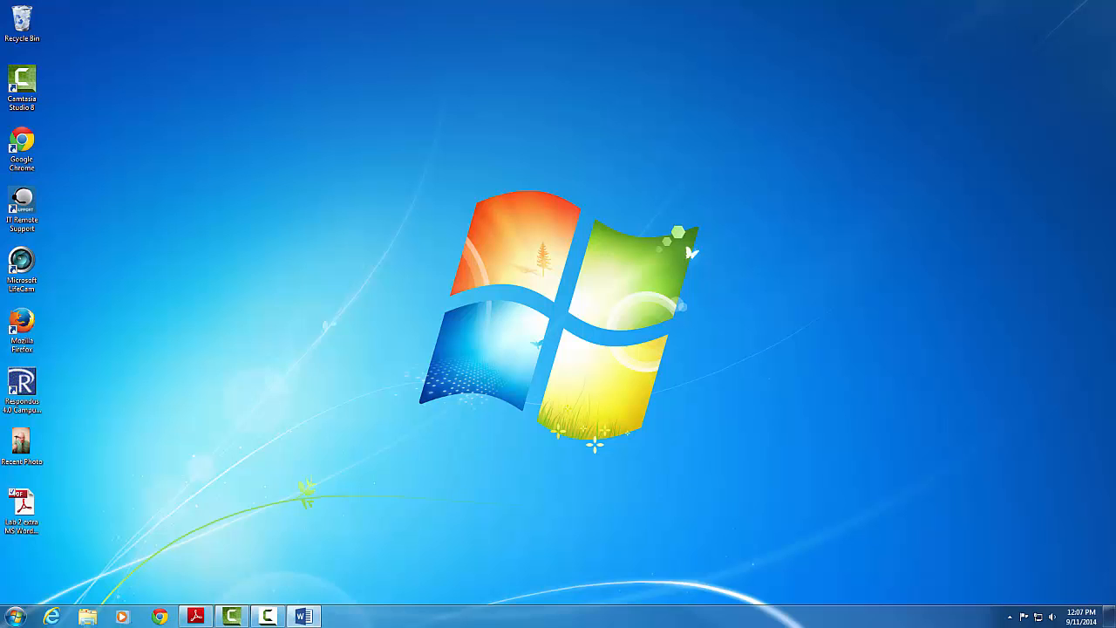
- Start a blank Word document and open Envelopes and Labels from the Mailings tab
left_click(304, 617)
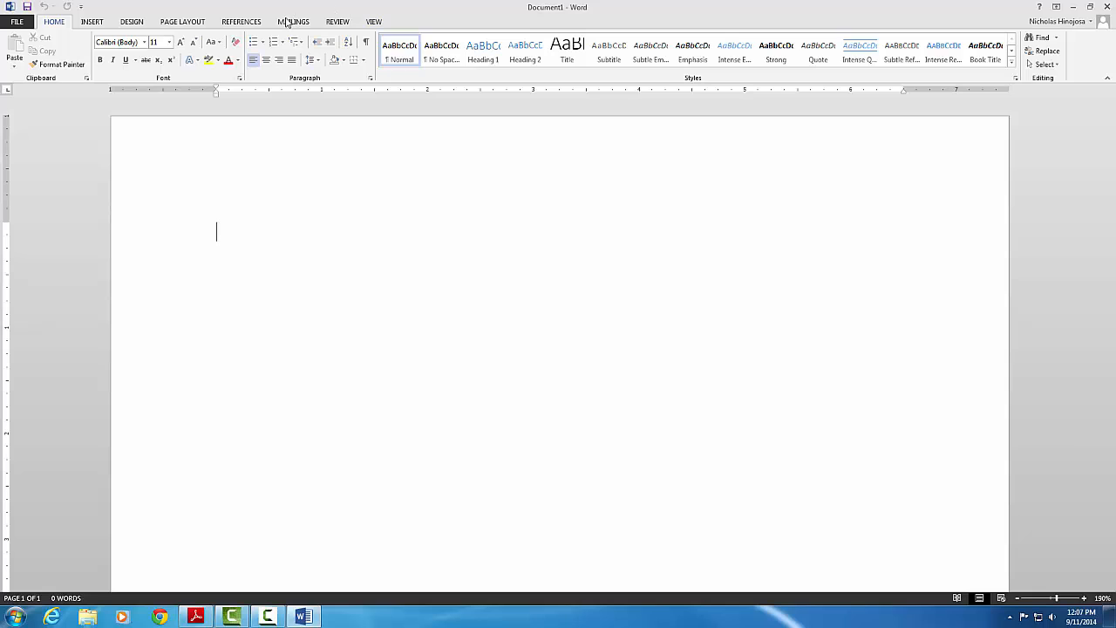
left_click(285, 23)
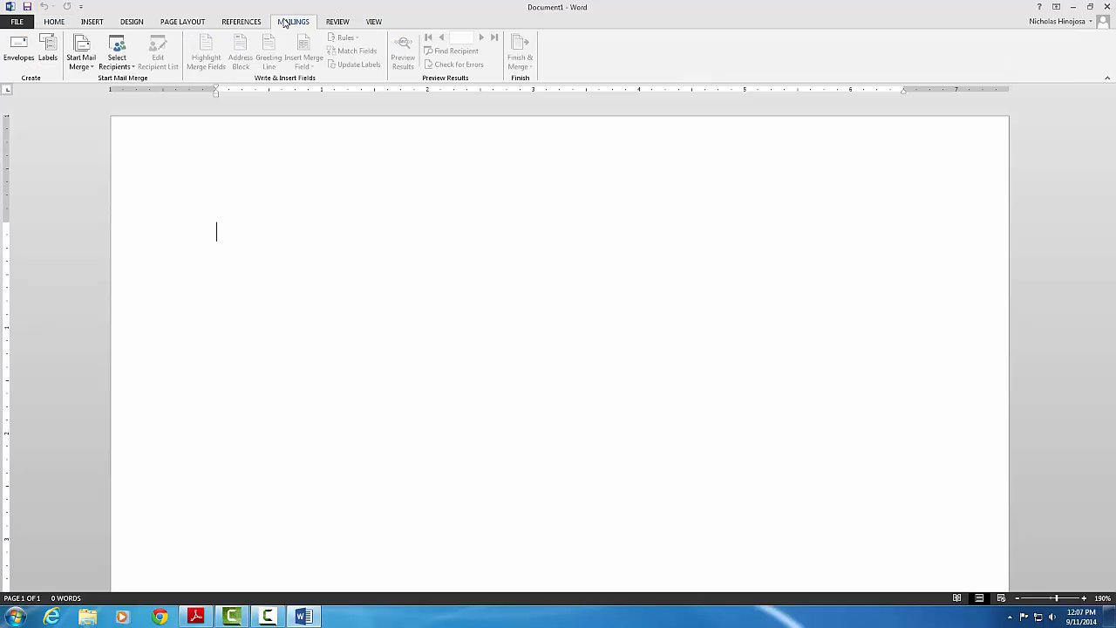
left_click(50, 55)
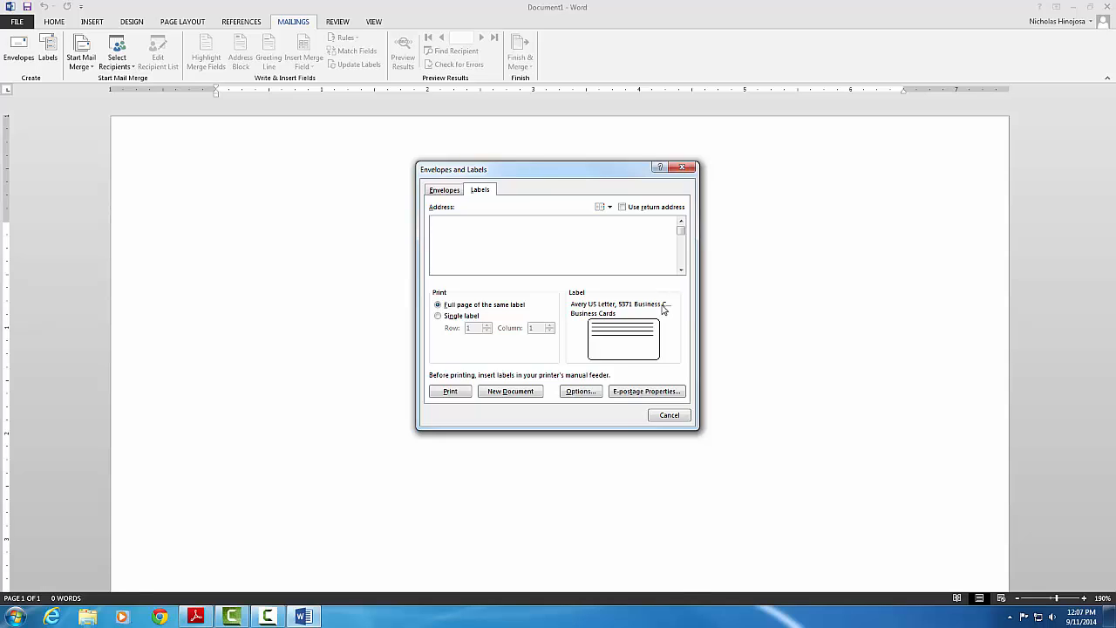
- Open Label Options and browse the Ready Index product numbers
left_click(581, 391)
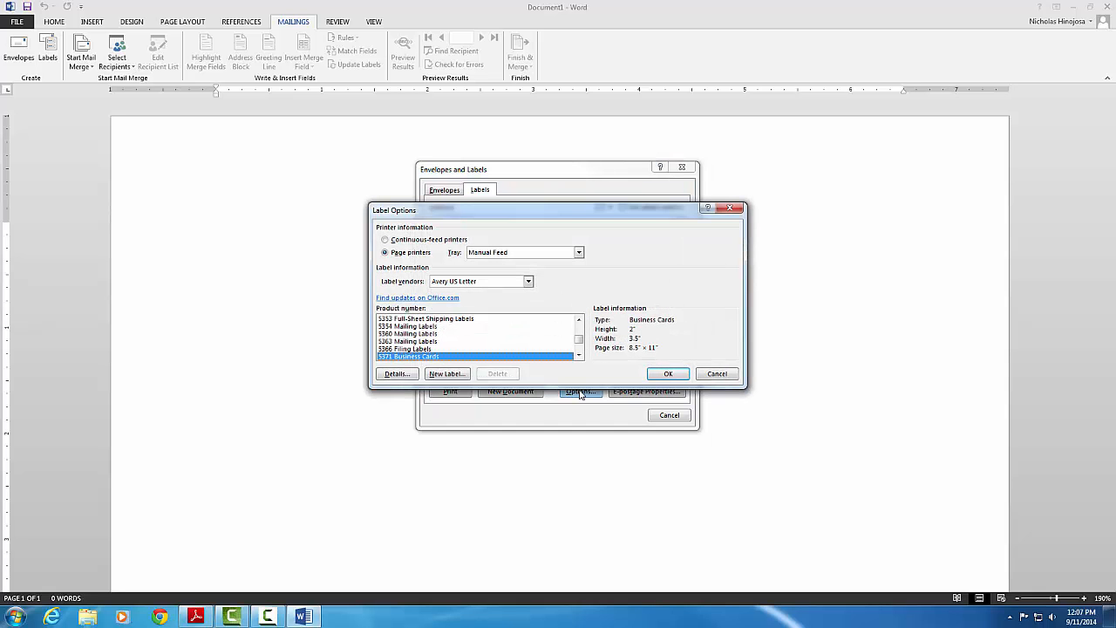
left_click(579, 320)
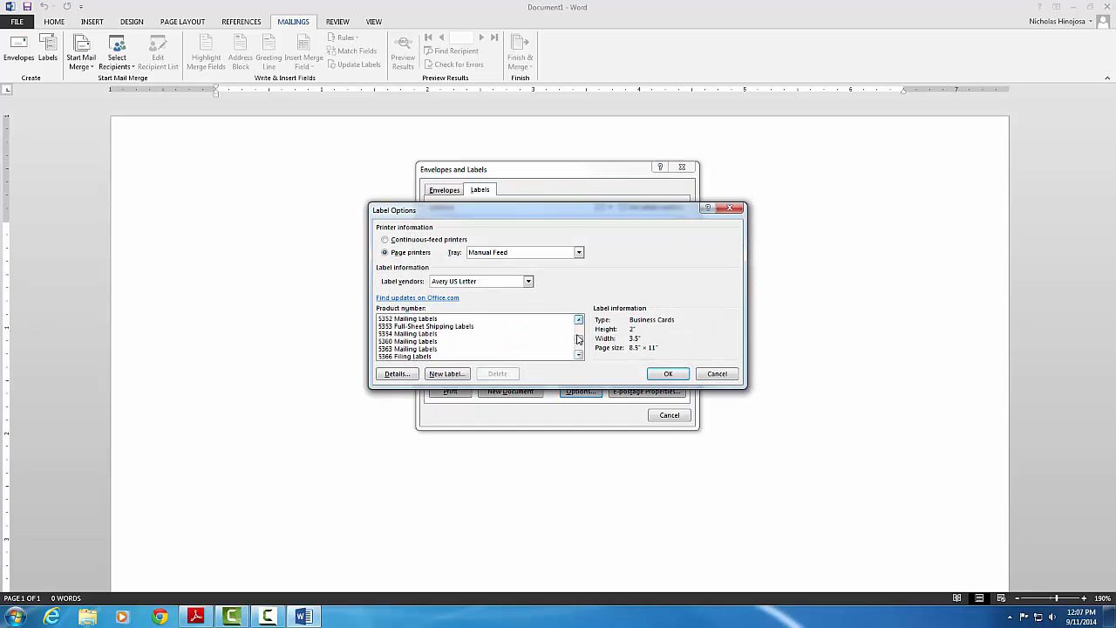
left_click_drag(579, 339, 579, 329)
left_click(547, 321)
left_click(546, 341)
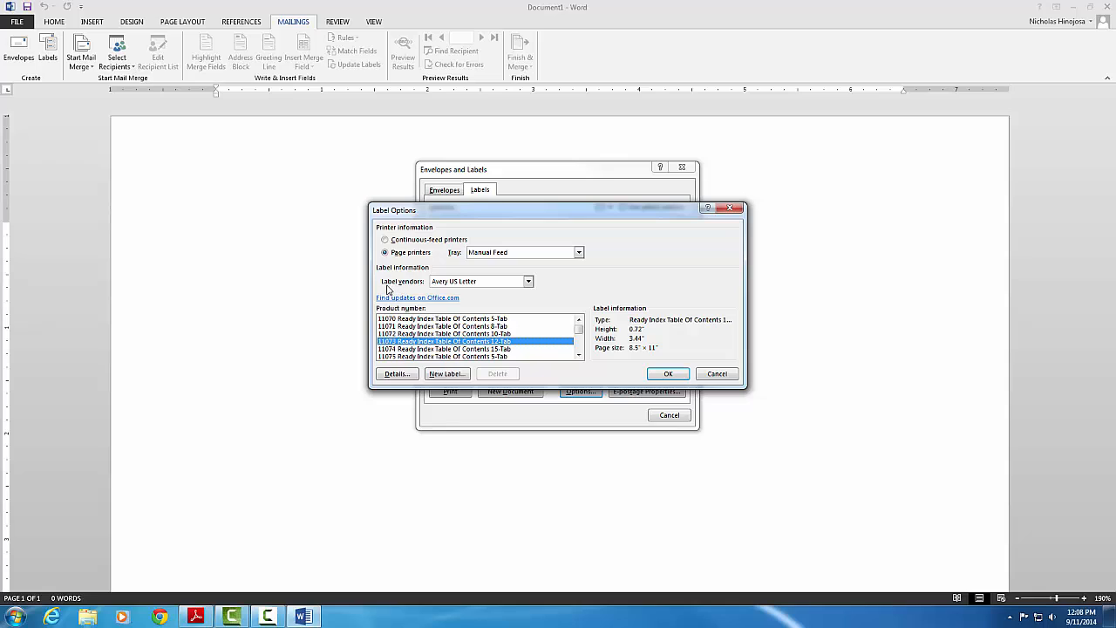
- Switch the label vendor to Microsoft, then back to Avery US Letter
left_click(529, 282)
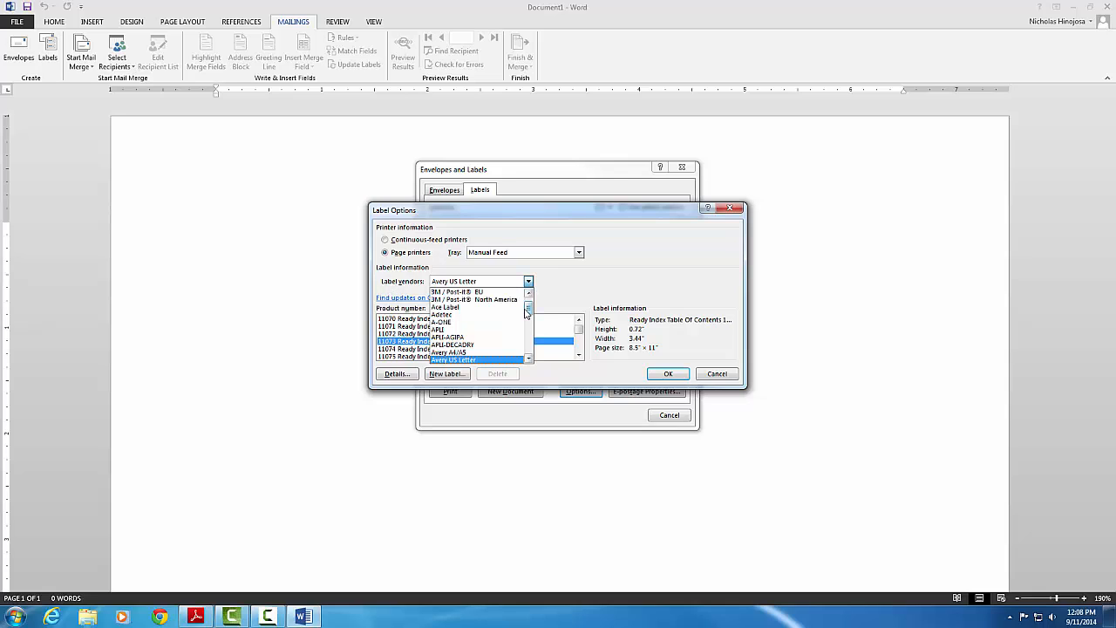
scroll(489, 323, "up", 5)
left_click(490, 291)
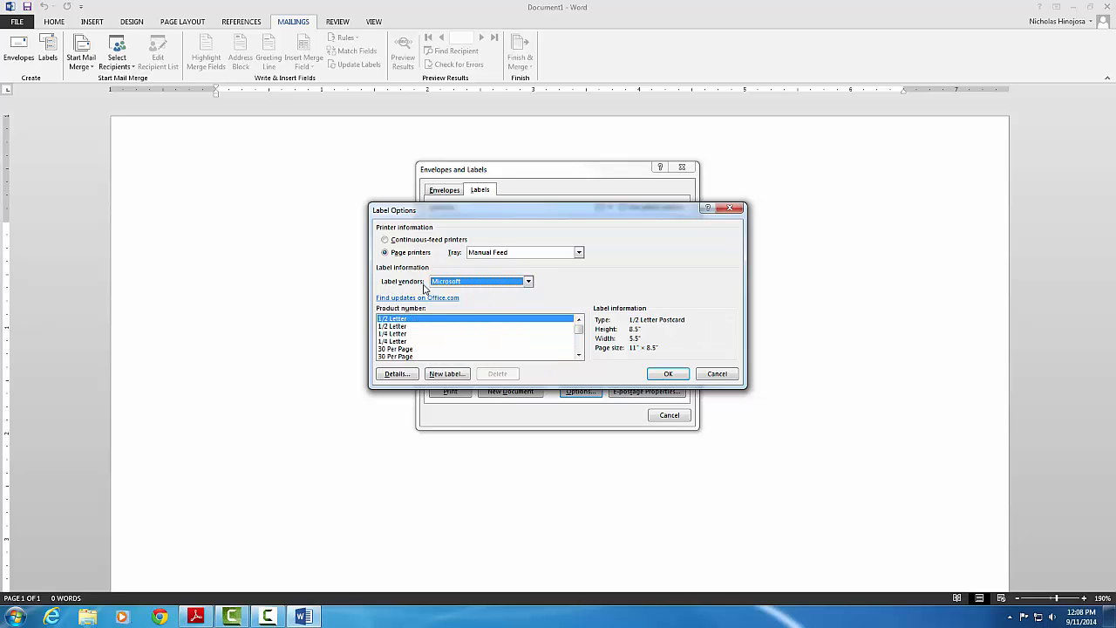
left_click(528, 282)
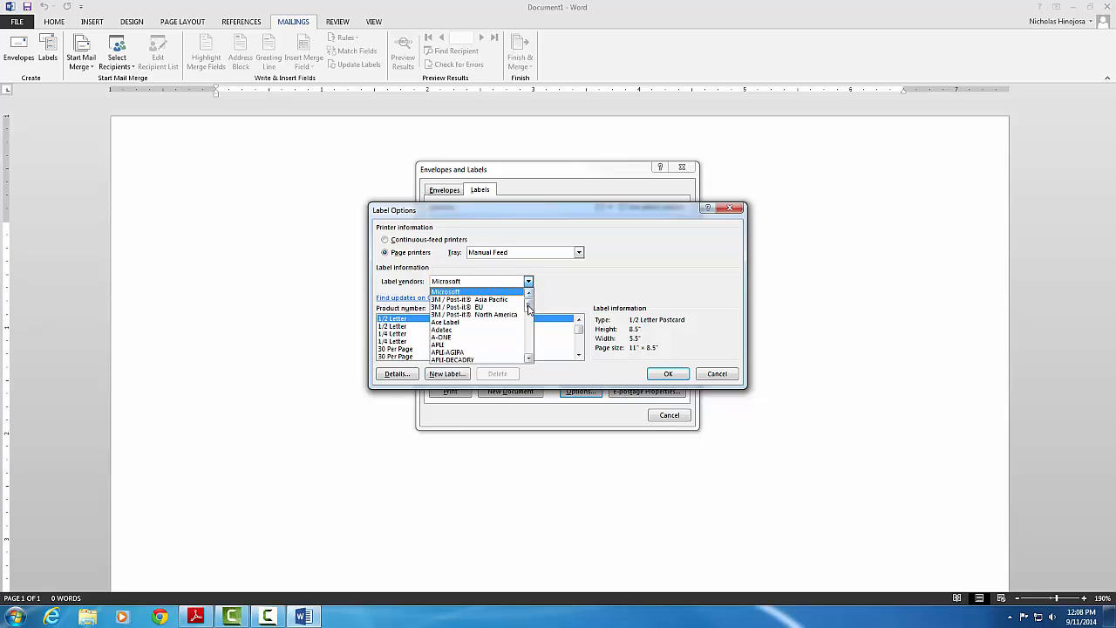
left_click_drag(529, 305, 528, 314)
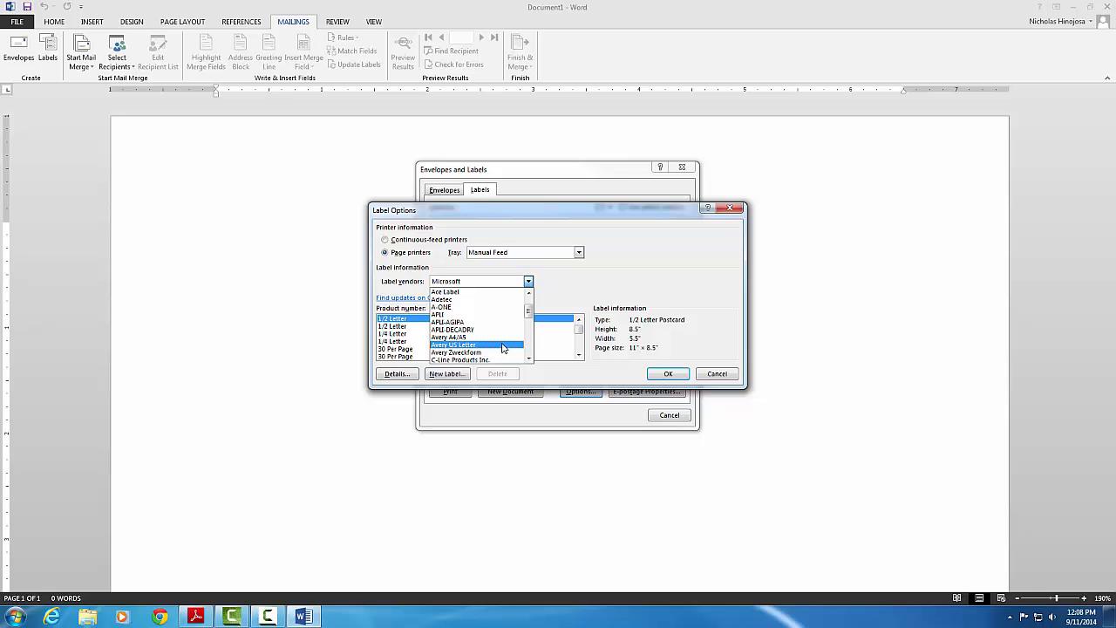
left_click(503, 346)
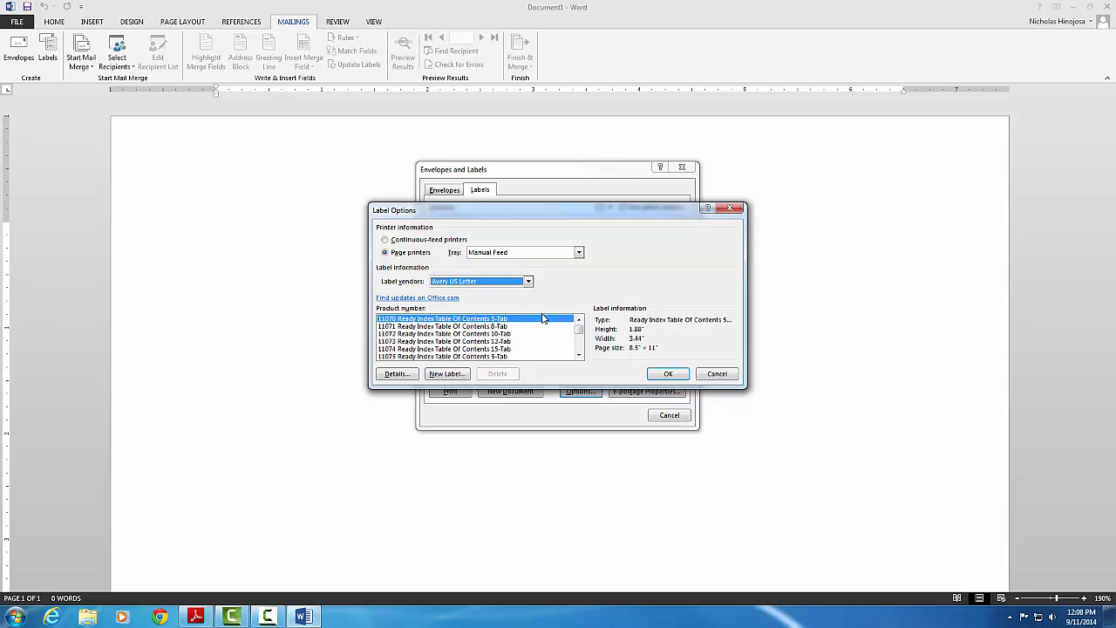
- Scroll the Product number list and select 5371 Business Cards, 2" × 3.5"
left_click(579, 355)
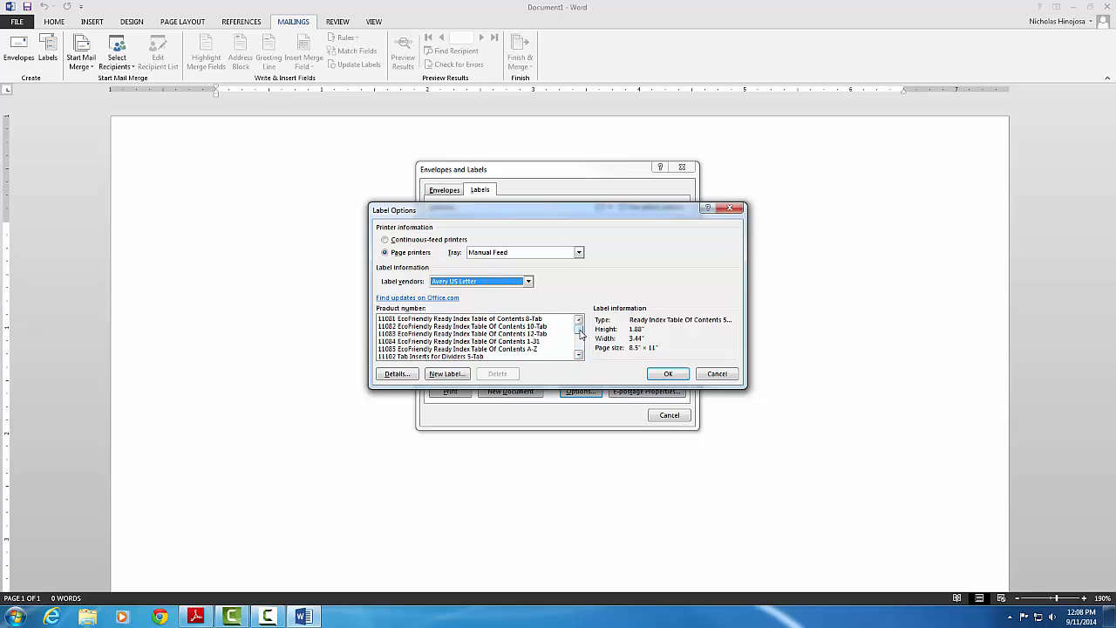
left_click_drag(580, 335, 584, 341)
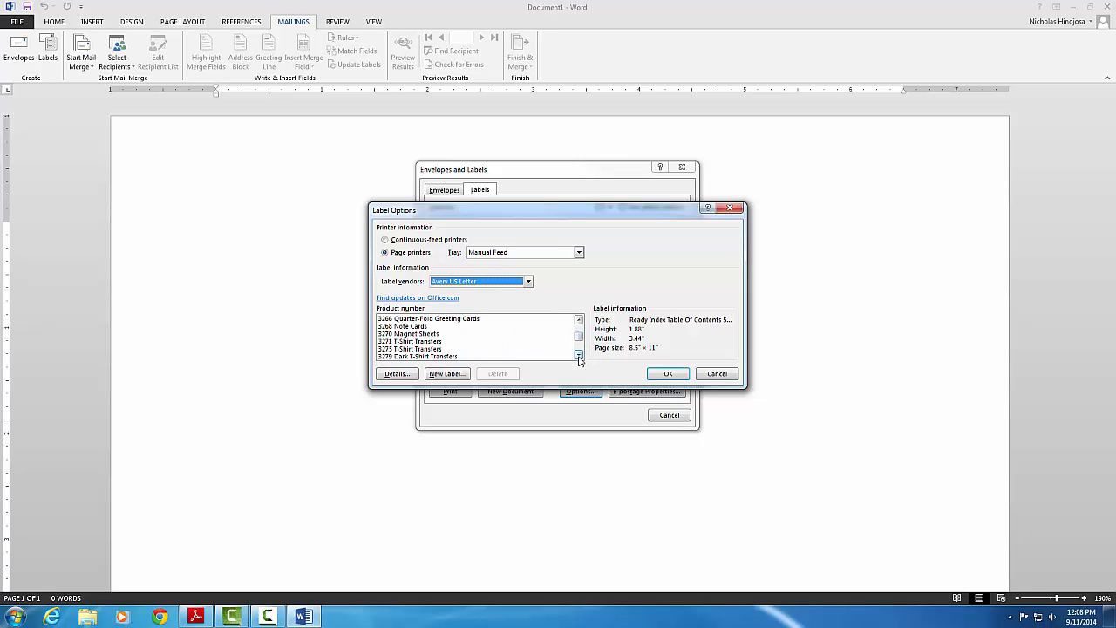
left_click(578, 355)
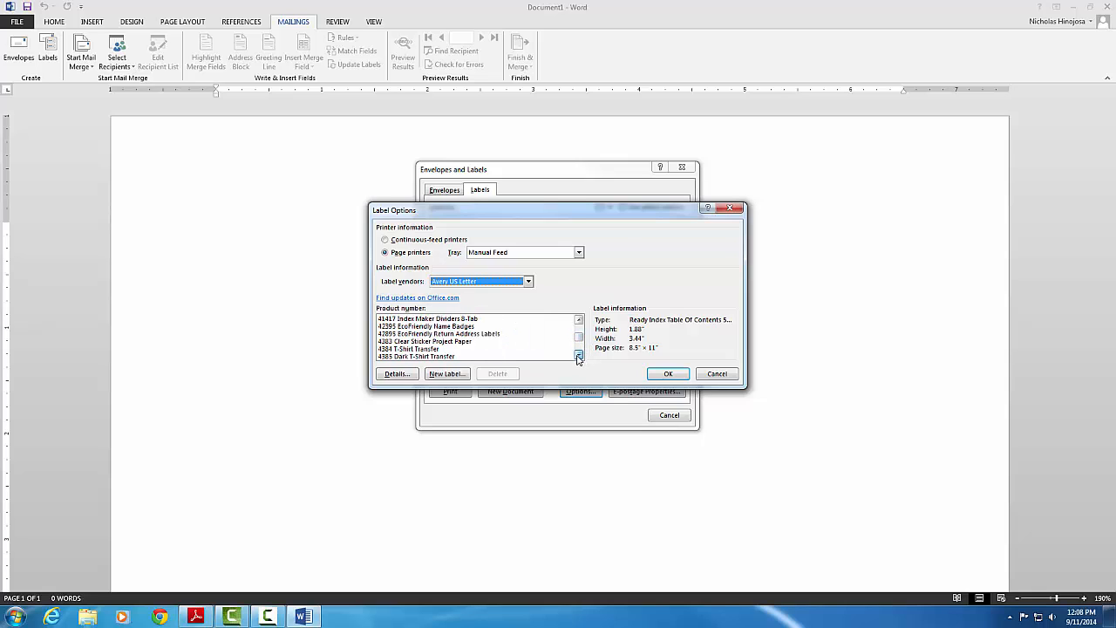
left_click_drag(580, 339, 582, 340)
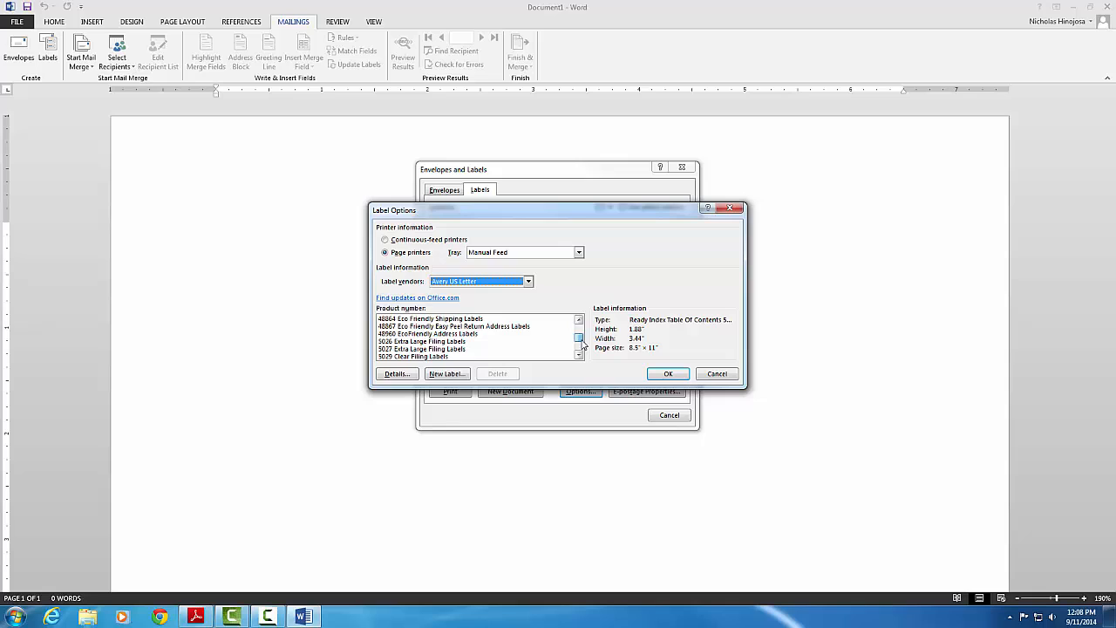
left_click(578, 355)
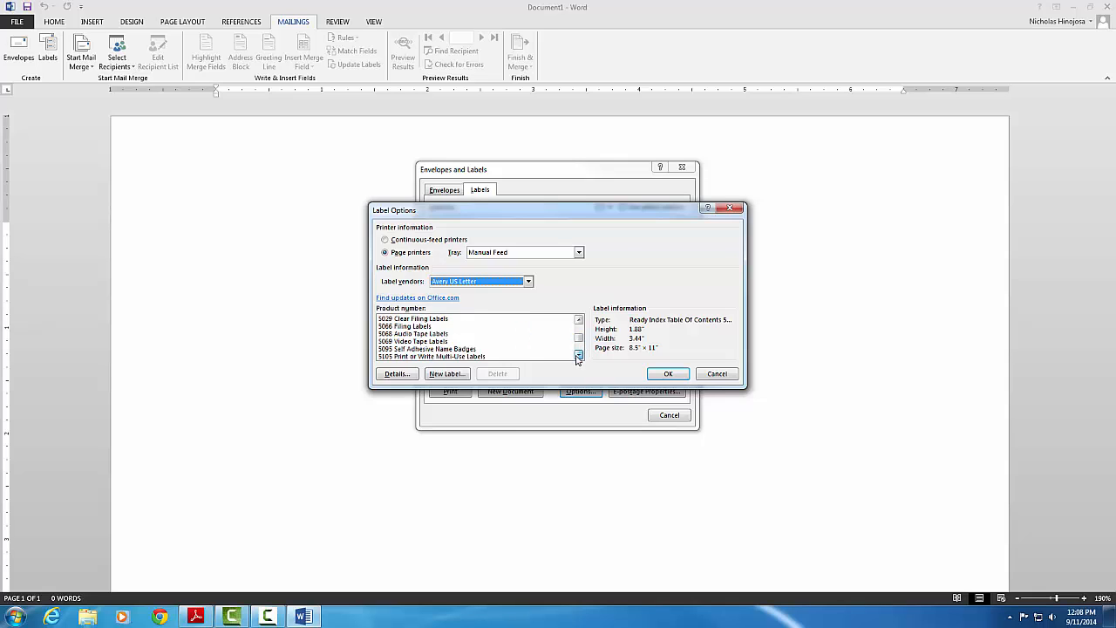
left_click(578, 356)
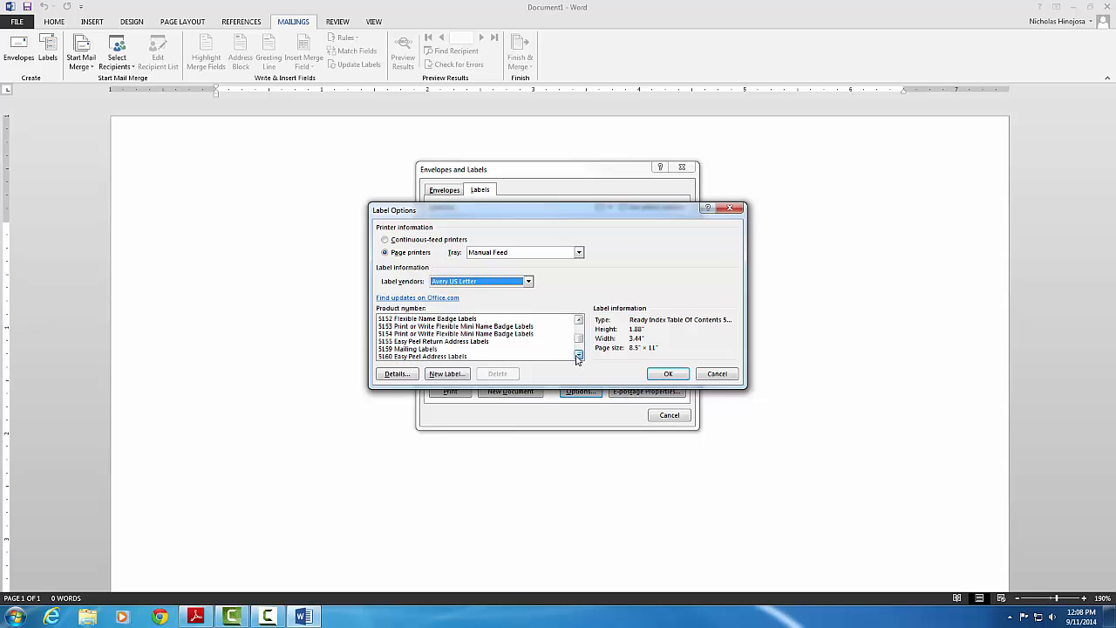
left_click(578, 356)
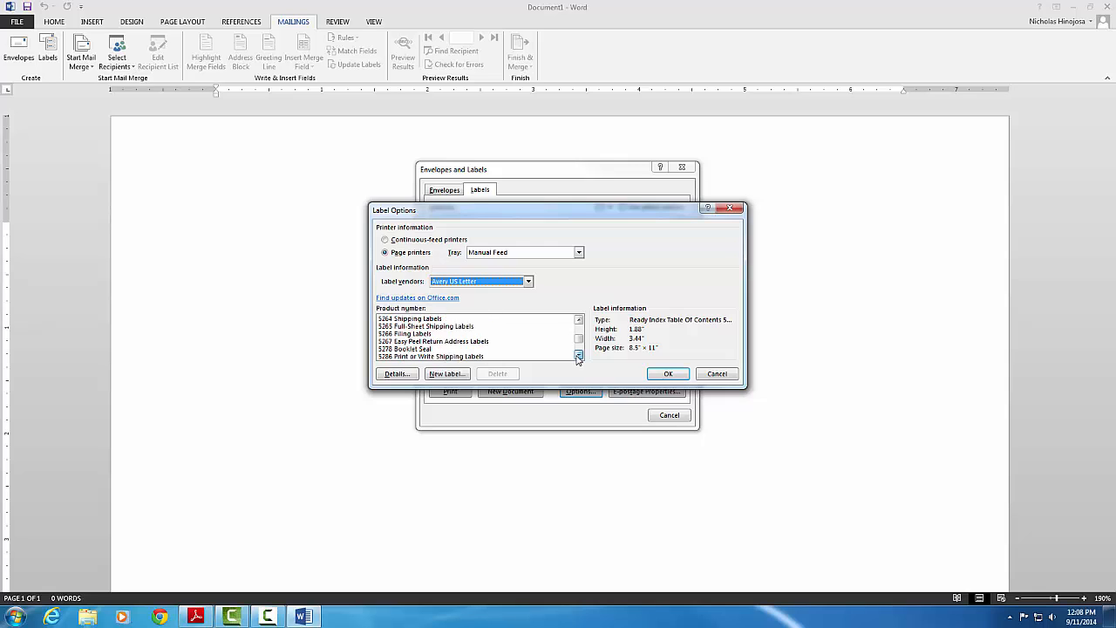
left_click(578, 355)
left_click(578, 356)
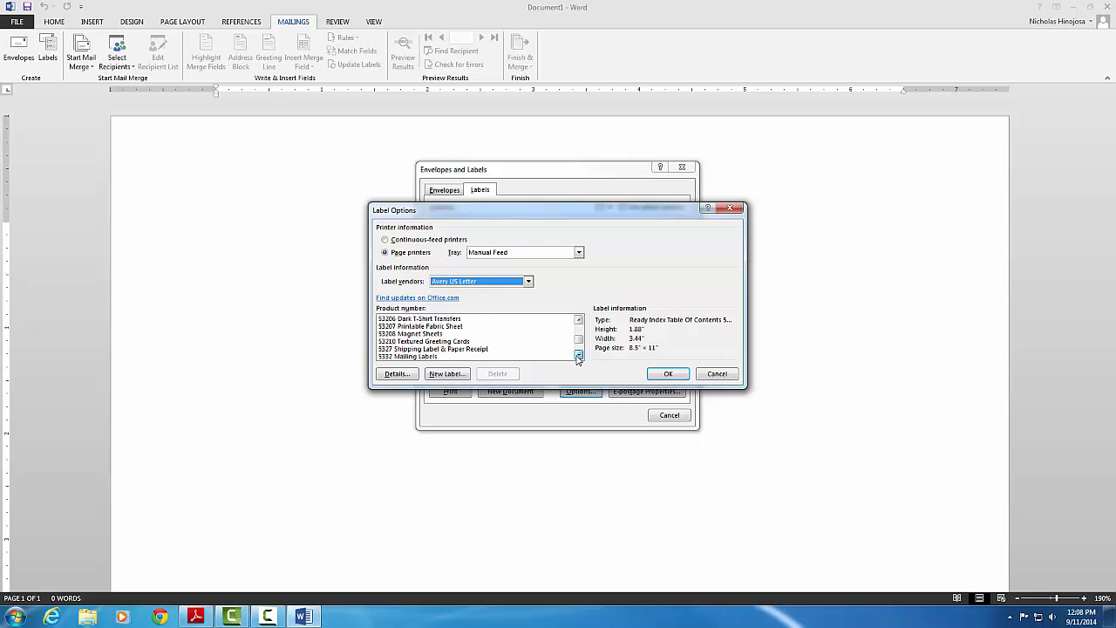
left_click(578, 355)
left_click(578, 356)
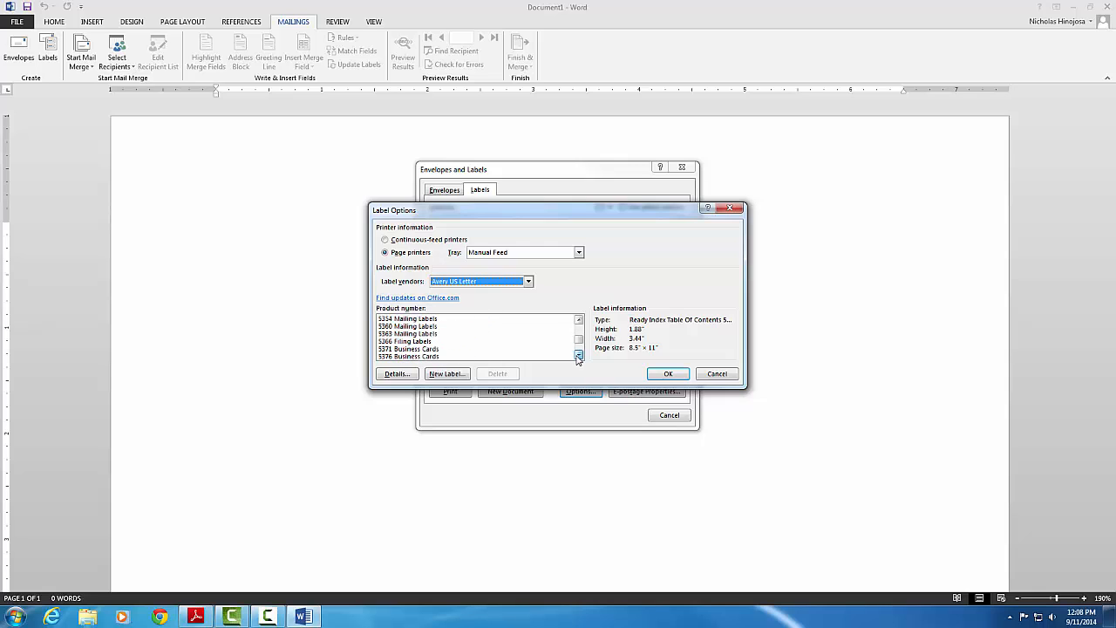
left_click(419, 350)
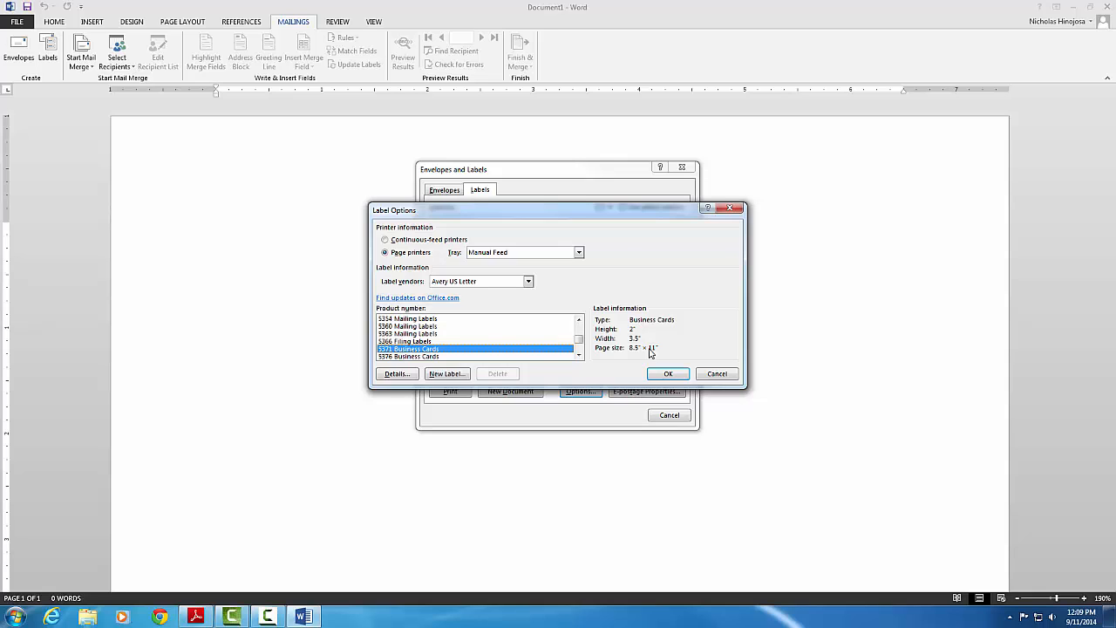
- Confirm the 5371 label and generate a new document with the business card grid
left_click(669, 375)
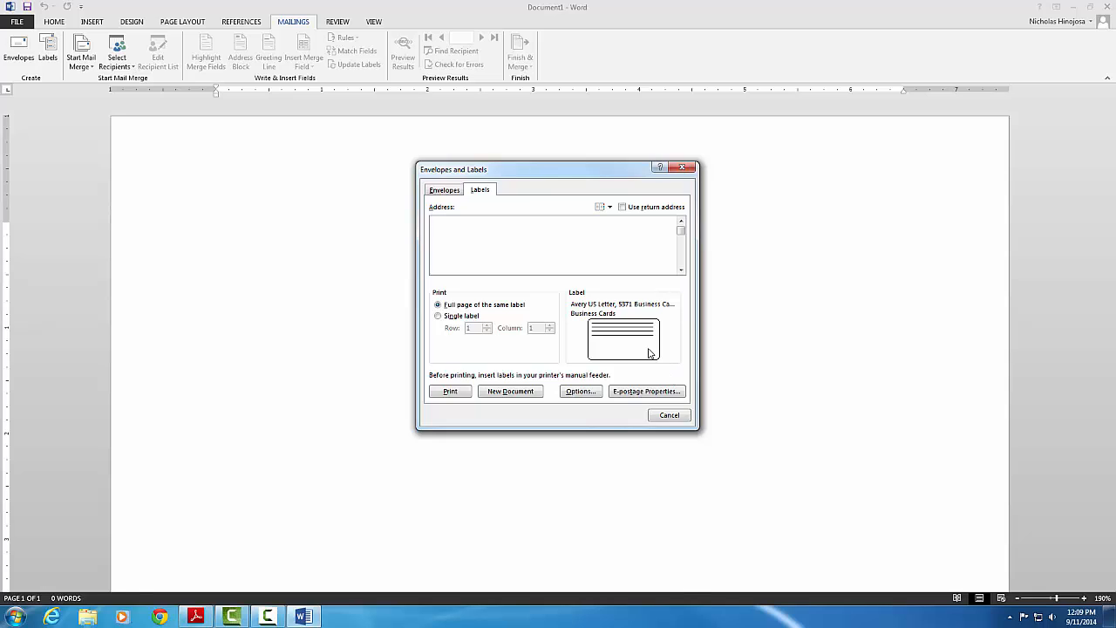
left_click(516, 392)
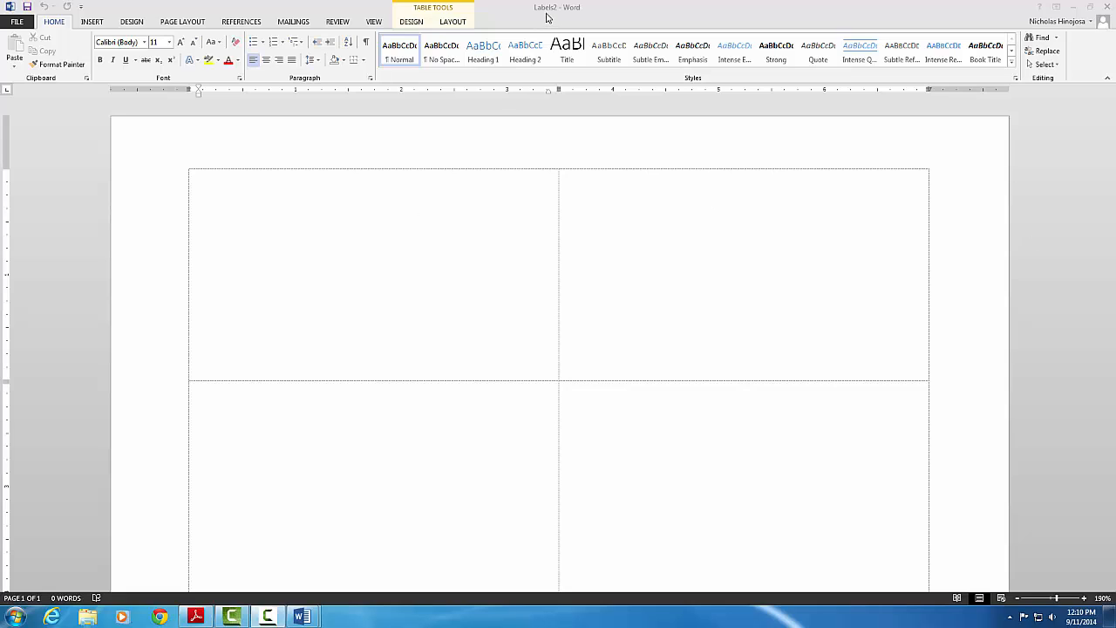
- Select all cells of the empty two-column business card table in Labels2
left_click(385, 273)
scroll(385, 273, "down", 10)
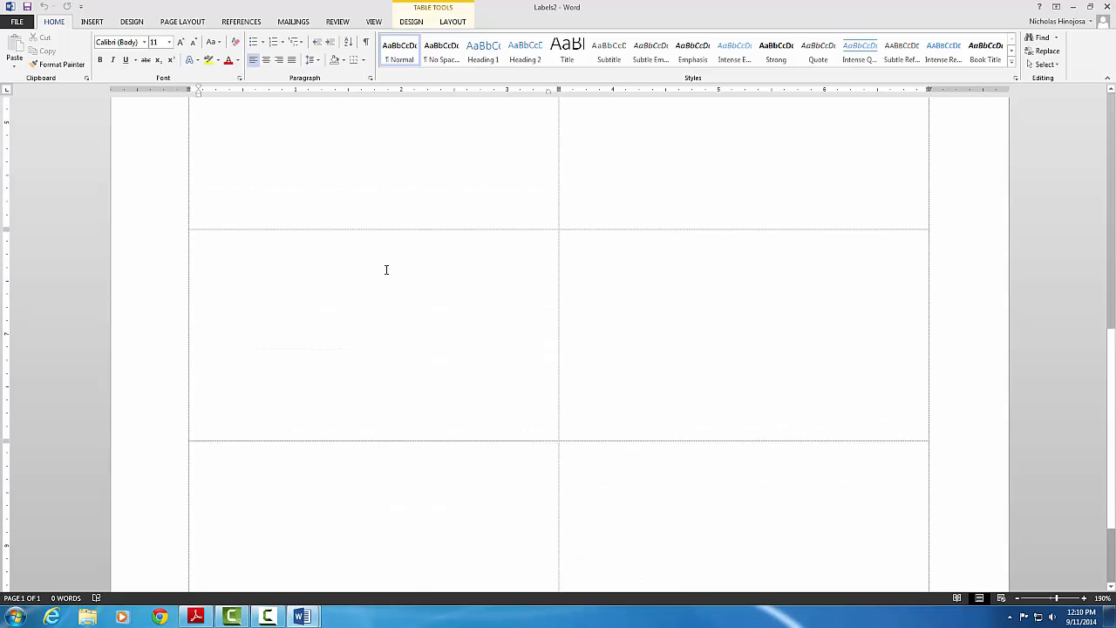
scroll(387, 270, "up", 10)
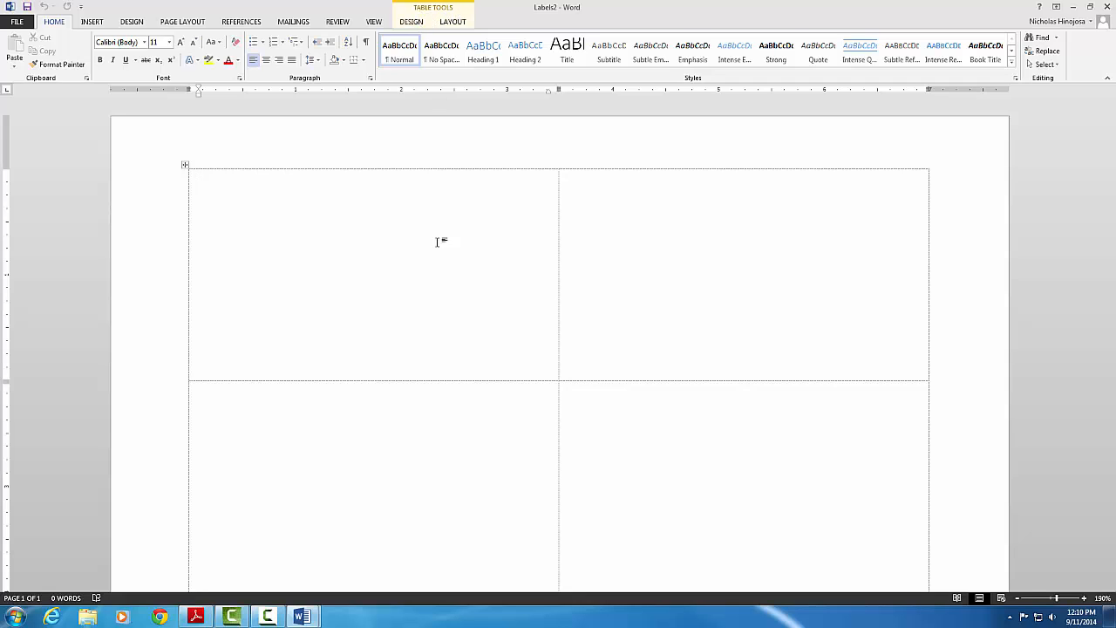
scroll(647, 442, "down", 5)
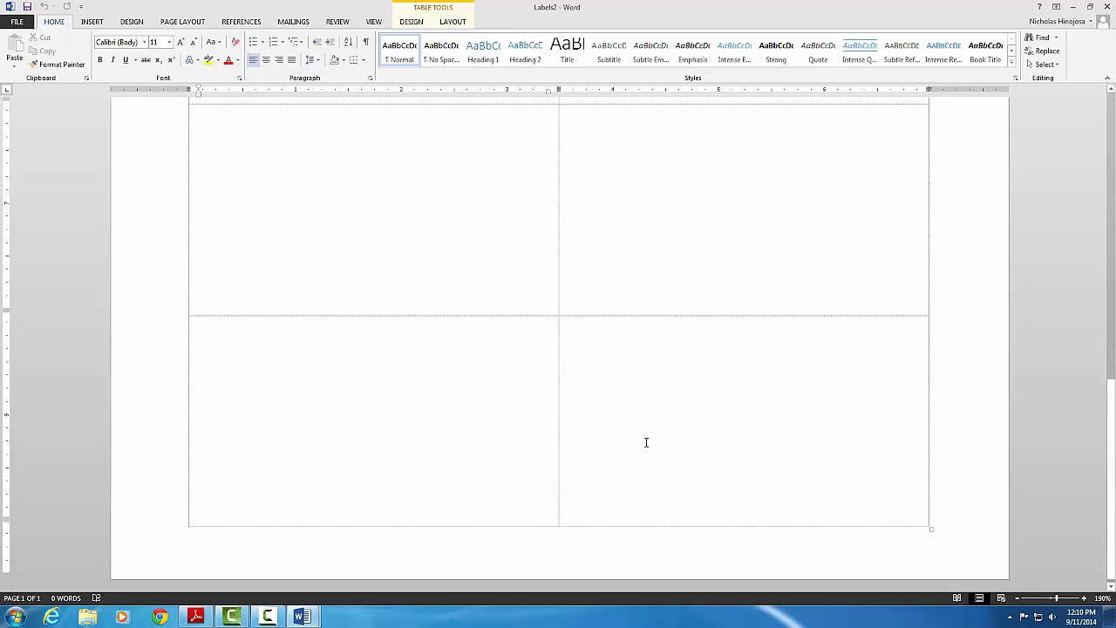
scroll(640, 440, "up", 3)
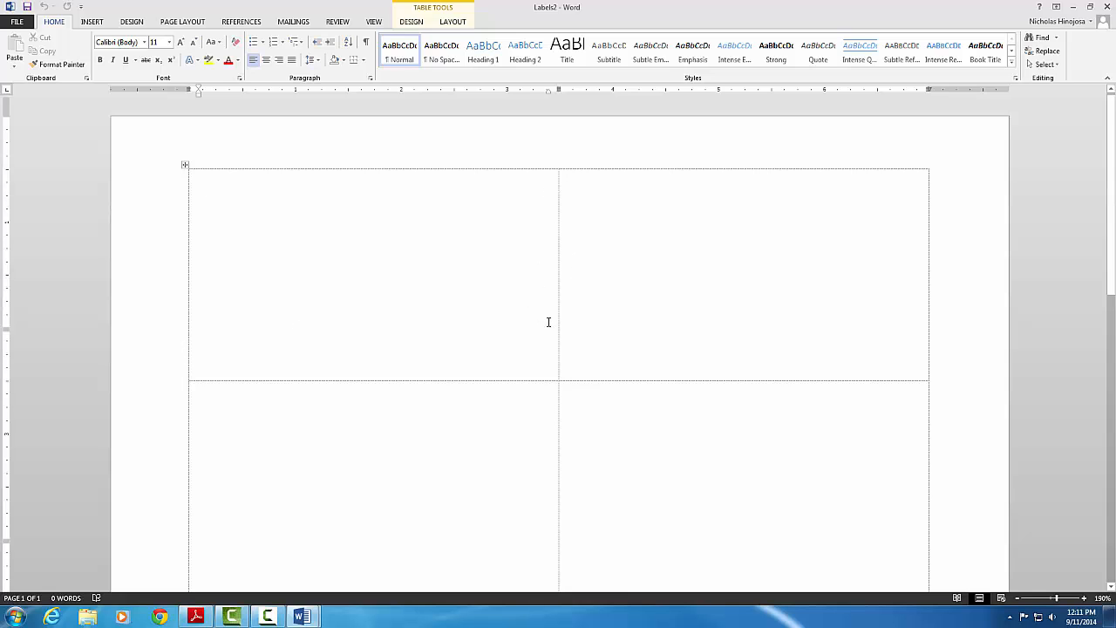
scroll(548, 319, "down", 1)
scroll(546, 324, "up", 5)
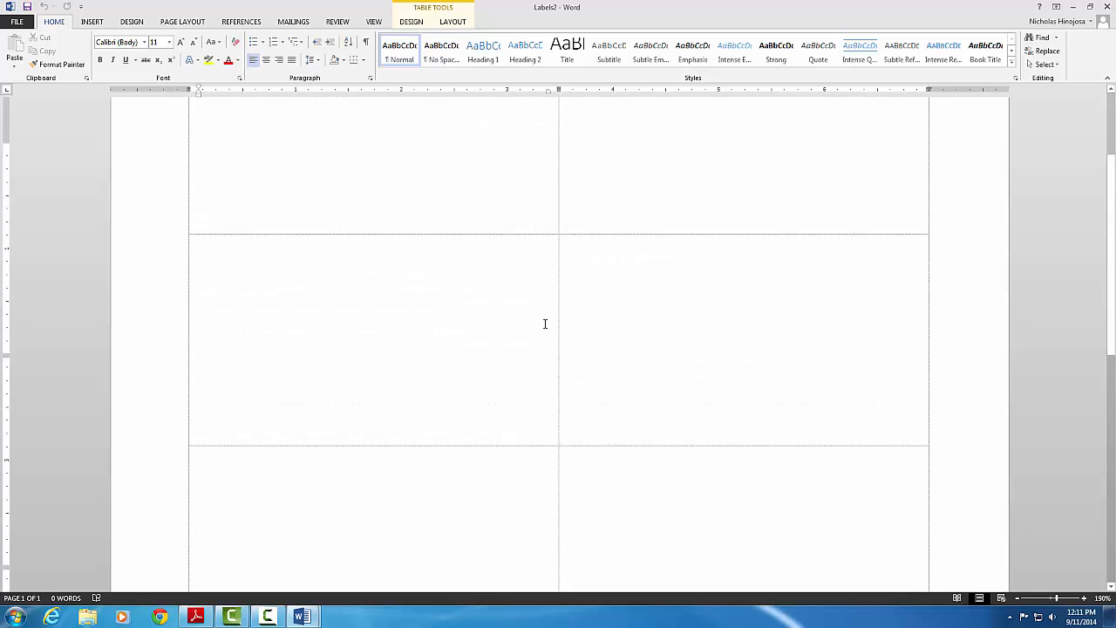
left_click_drag(392, 182, 724, 451)
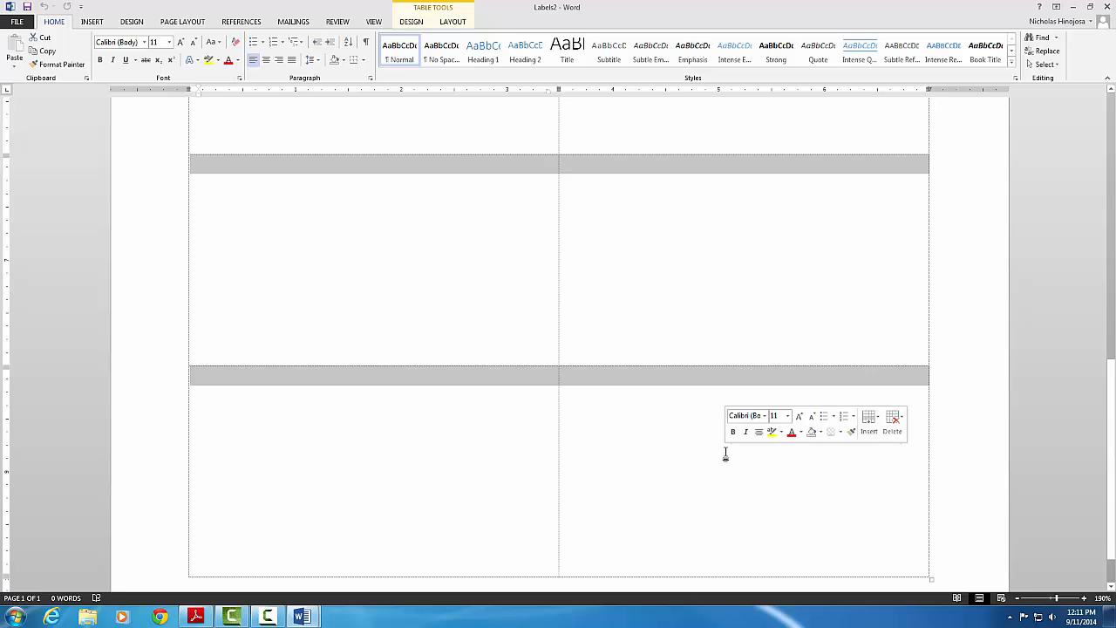
- Apply All Borders to the label table, outlining each card in ½ pt black
scroll(725, 451, "up", 5)
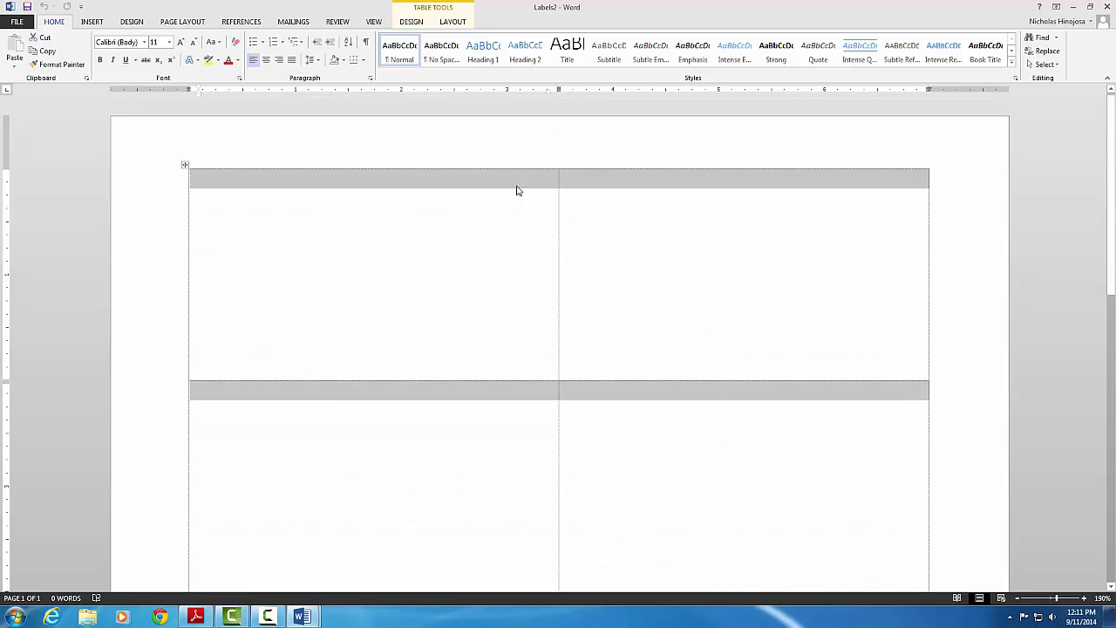
left_click(417, 24)
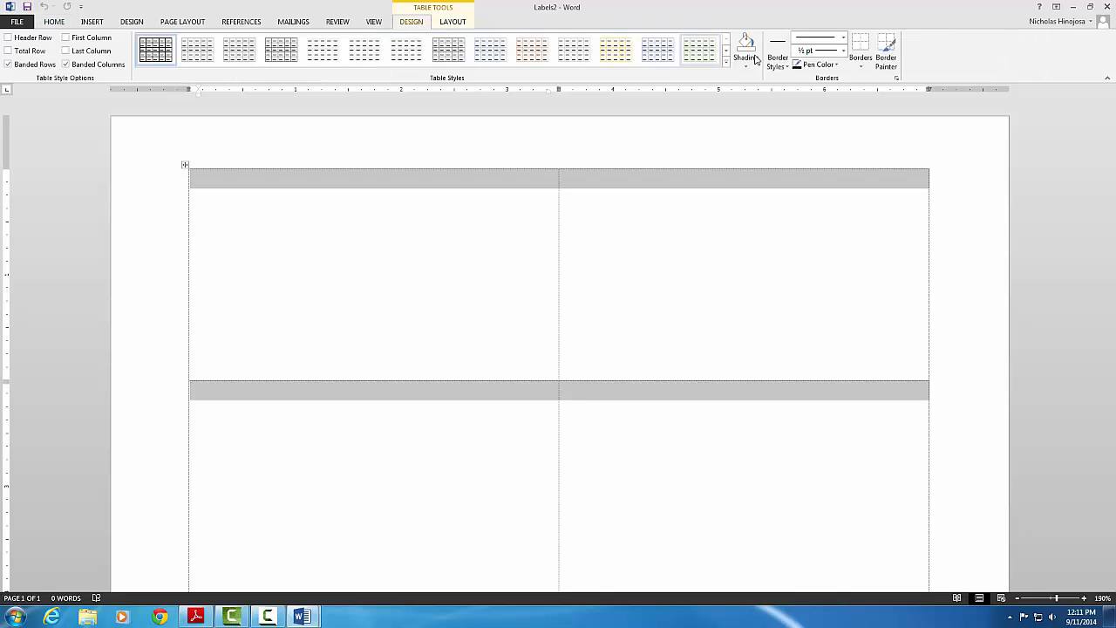
left_click(860, 69)
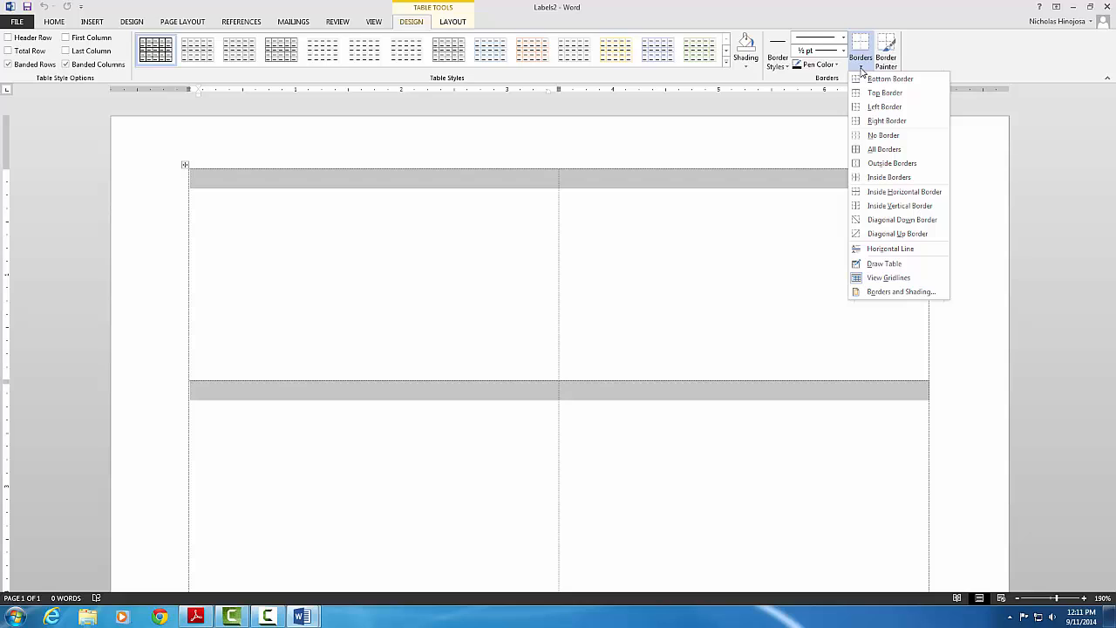
left_click(881, 149)
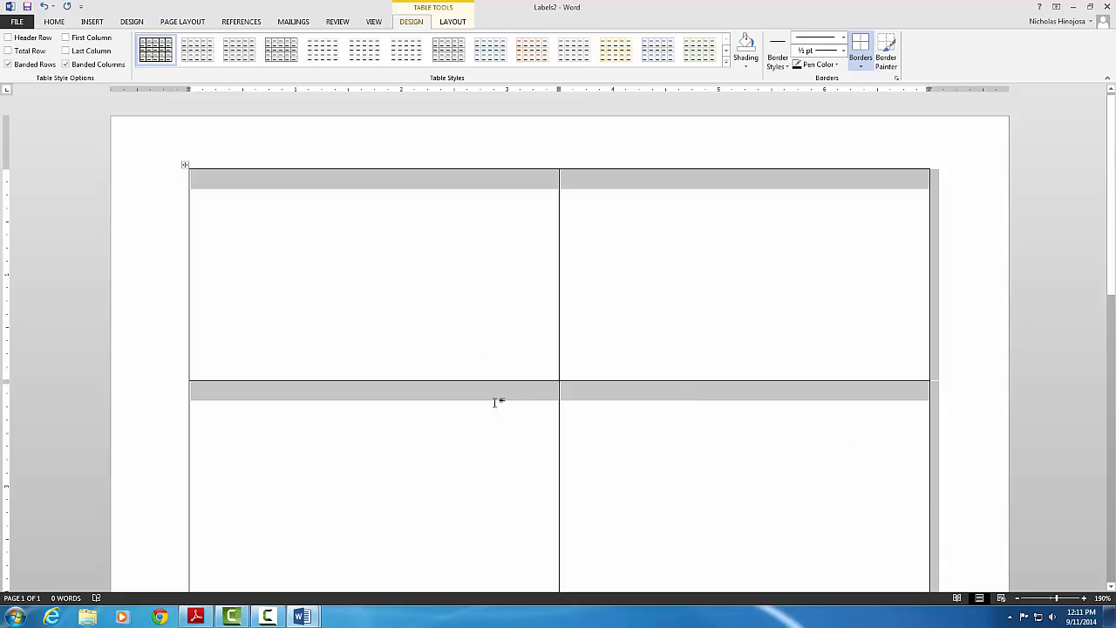
scroll(495, 402, "down", 6)
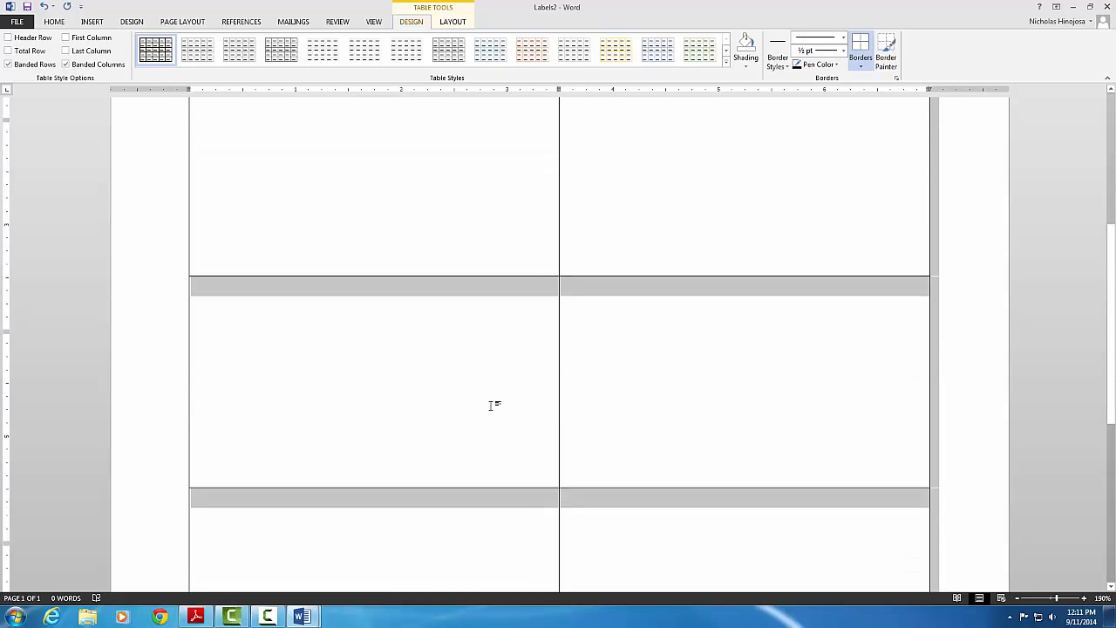
scroll(493, 404, "up", 6)
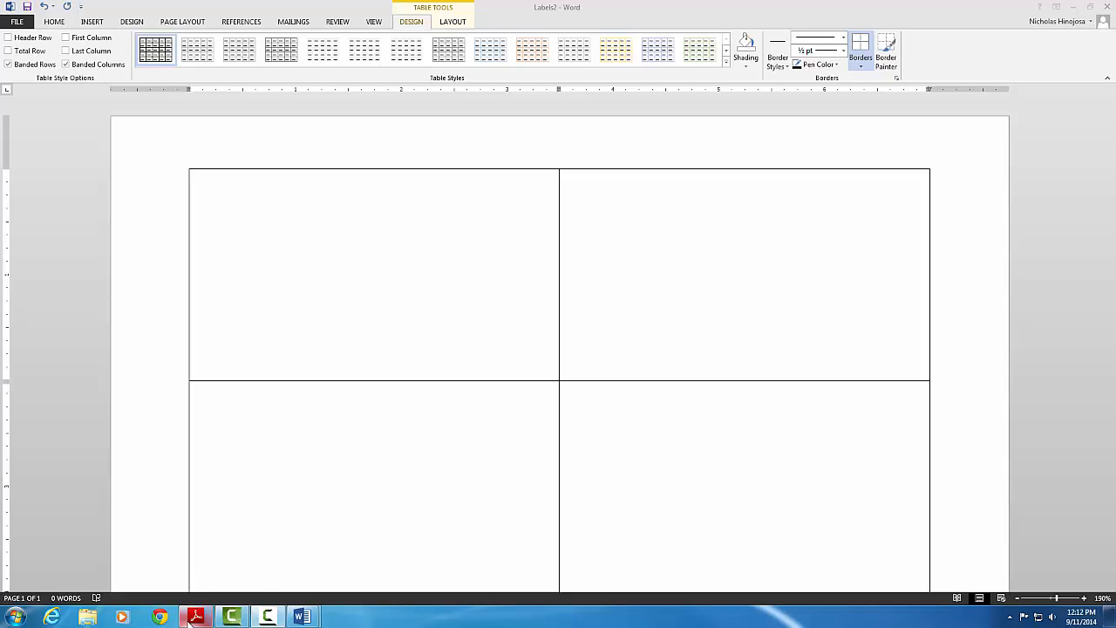
mouse_move(190, 619)
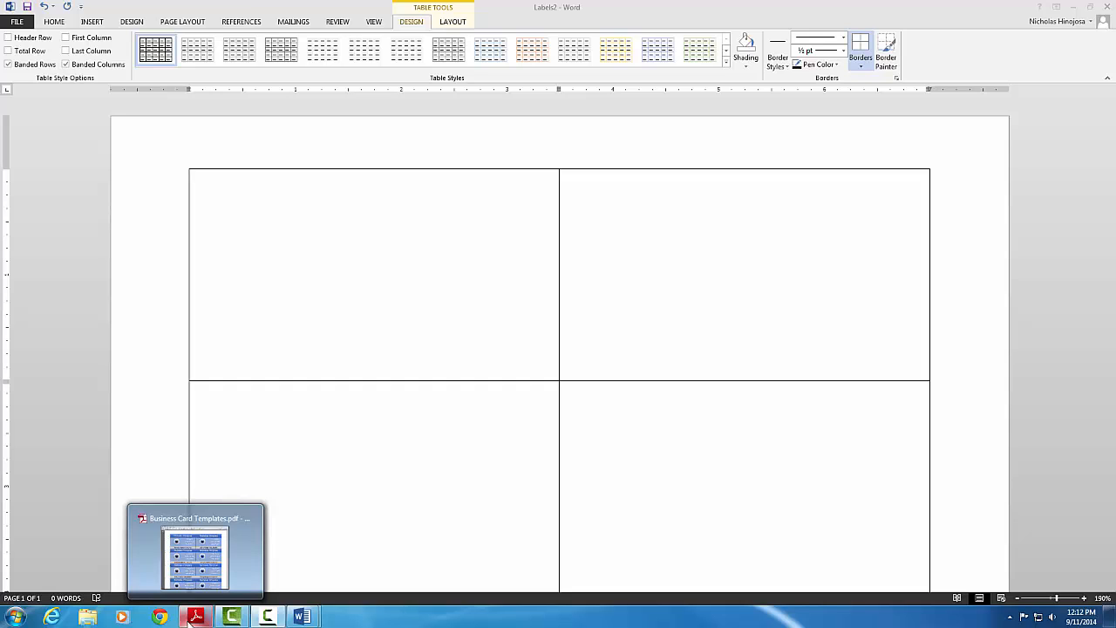
- Maximize Business Card Templates.pdf in Adobe Reader and scroll through the sample cards
left_click_drag(1115, 90, 491, 57)
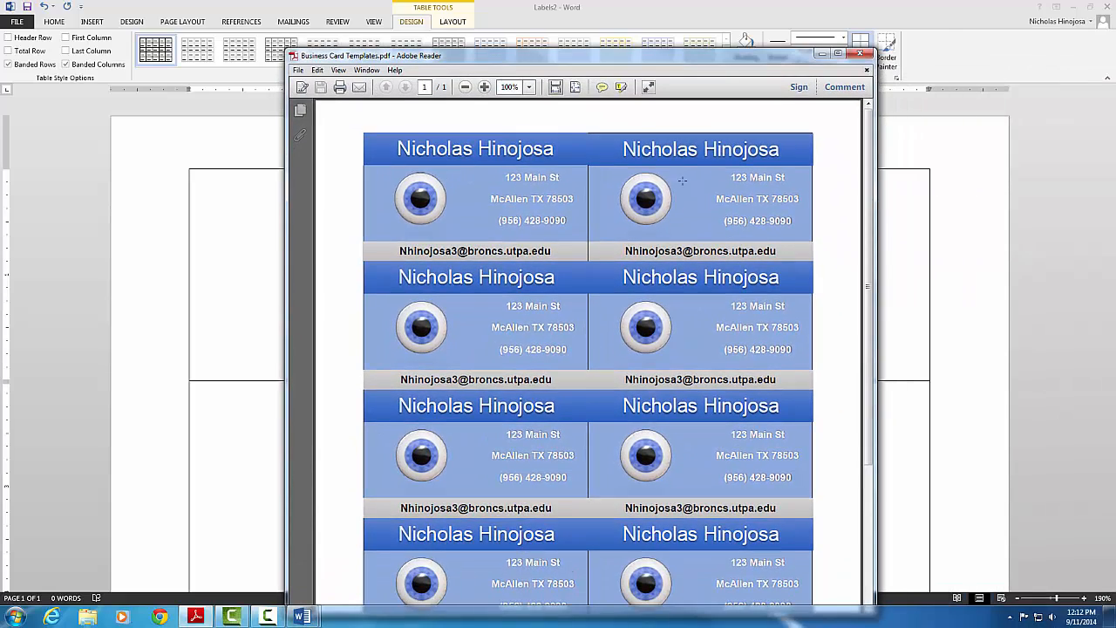
left_click(838, 54)
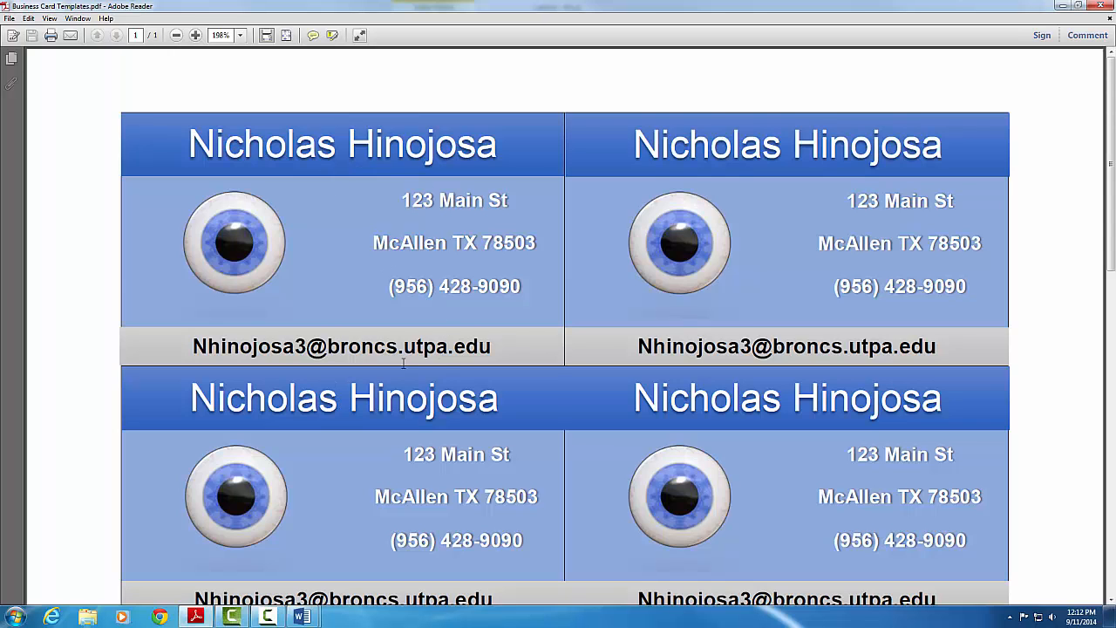
scroll(405, 339, "down", 3)
scroll(405, 338, "down", 10)
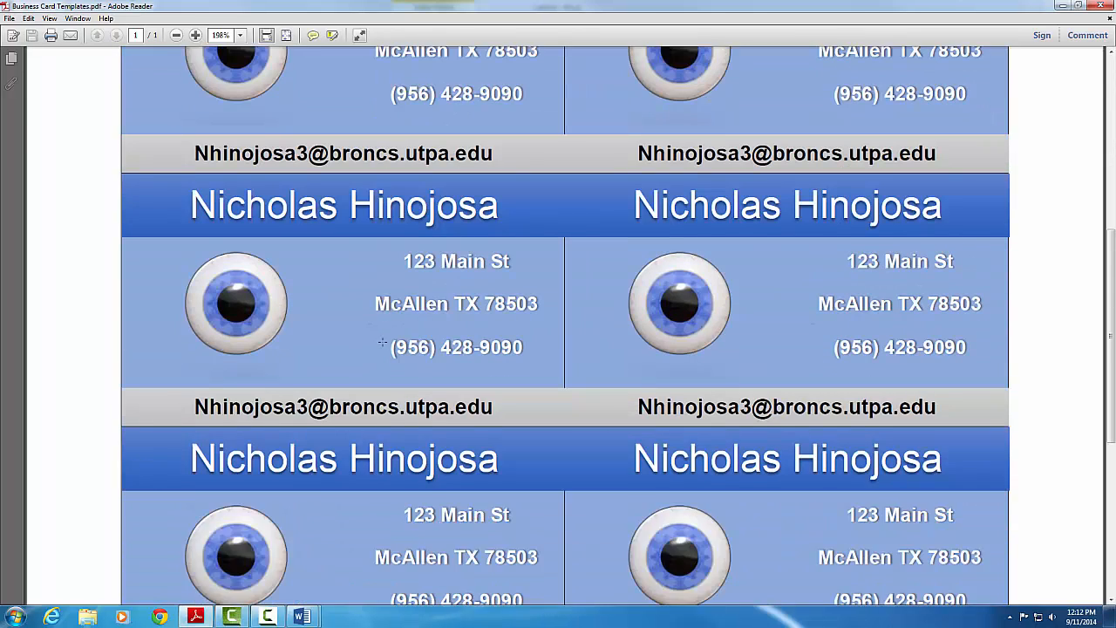
scroll(382, 341, "up", 13)
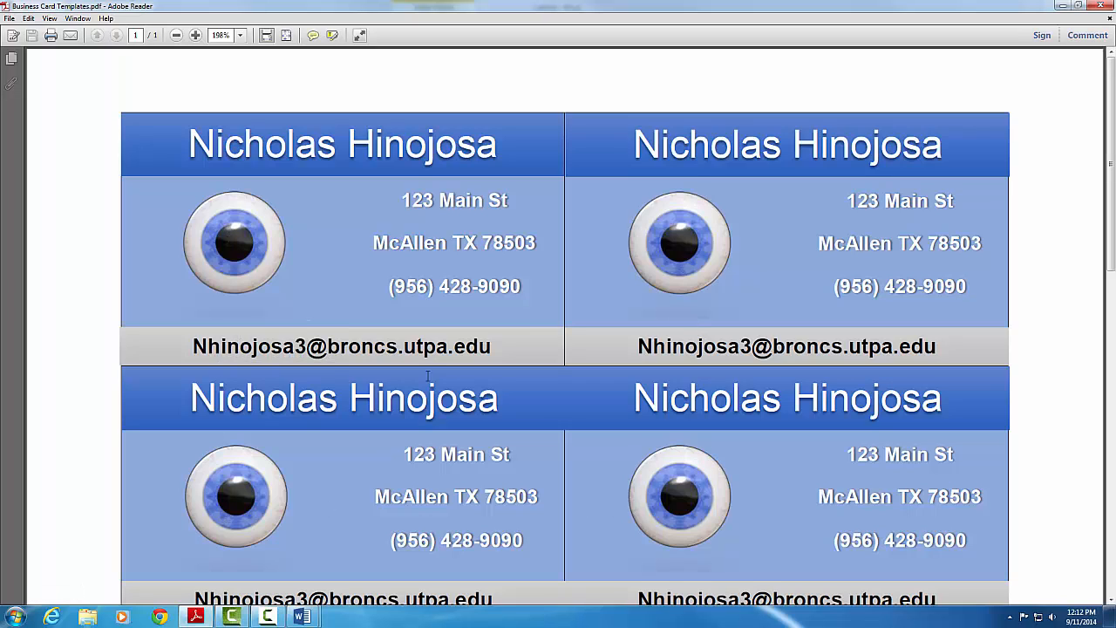
scroll(427, 377, "down", 10)
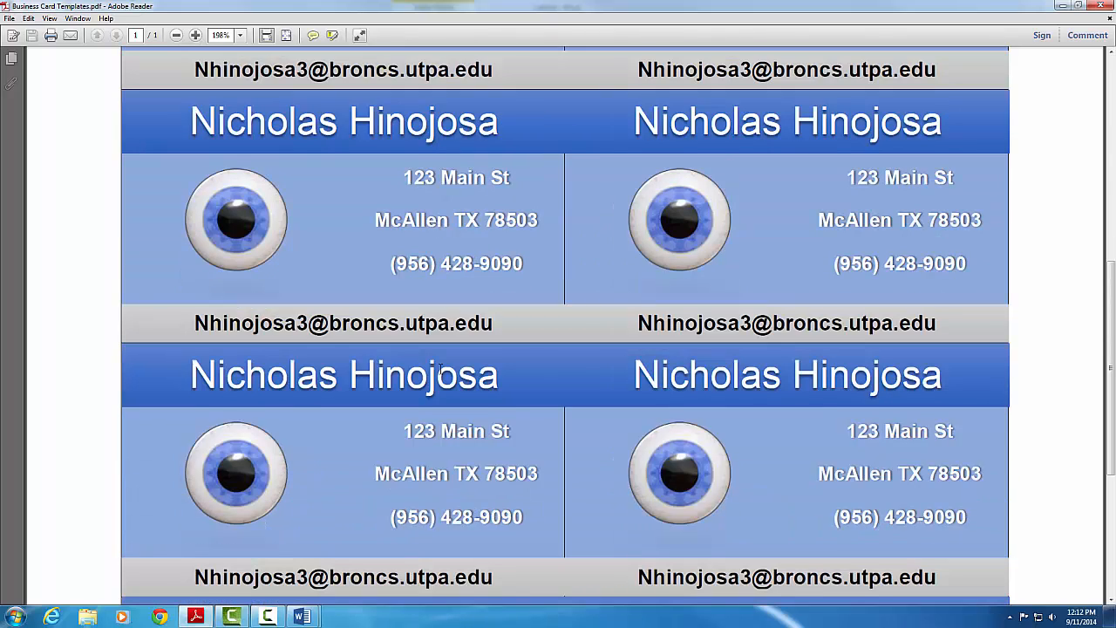
scroll(439, 369, "down", 6)
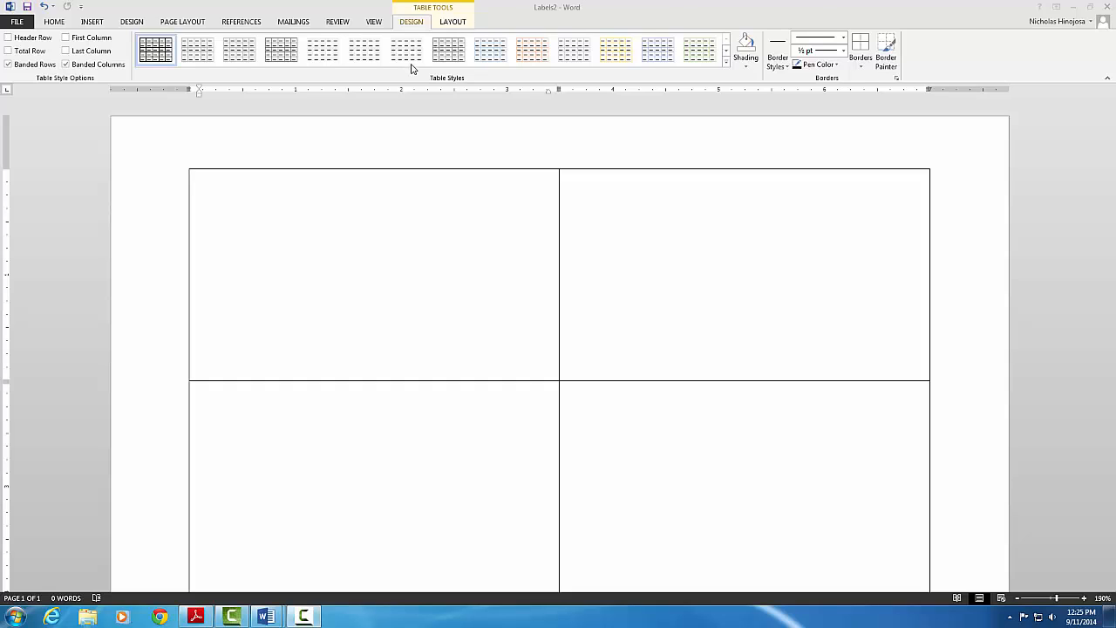
- Draw a 0.53" × 3.48" text box across the top of the first business card
left_click(92, 22)
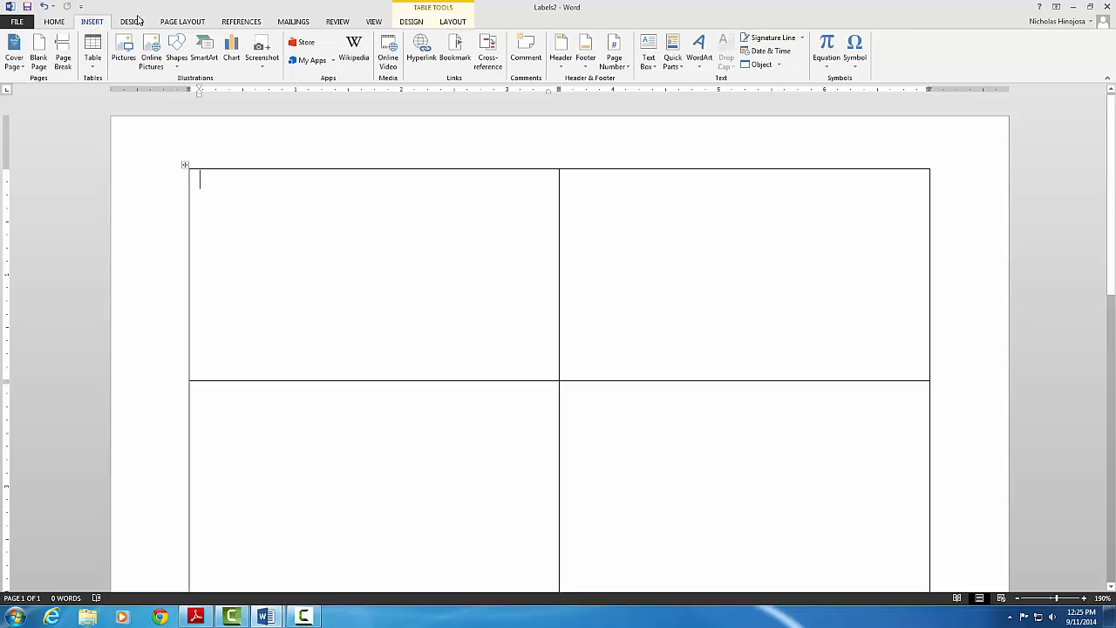
left_click(656, 68)
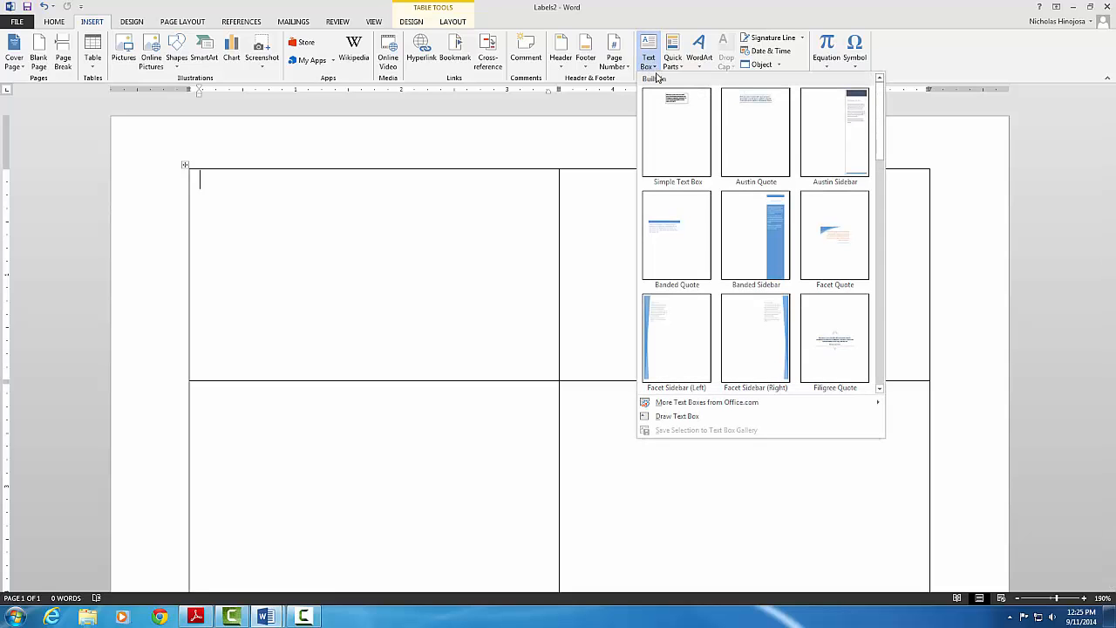
left_click(668, 417)
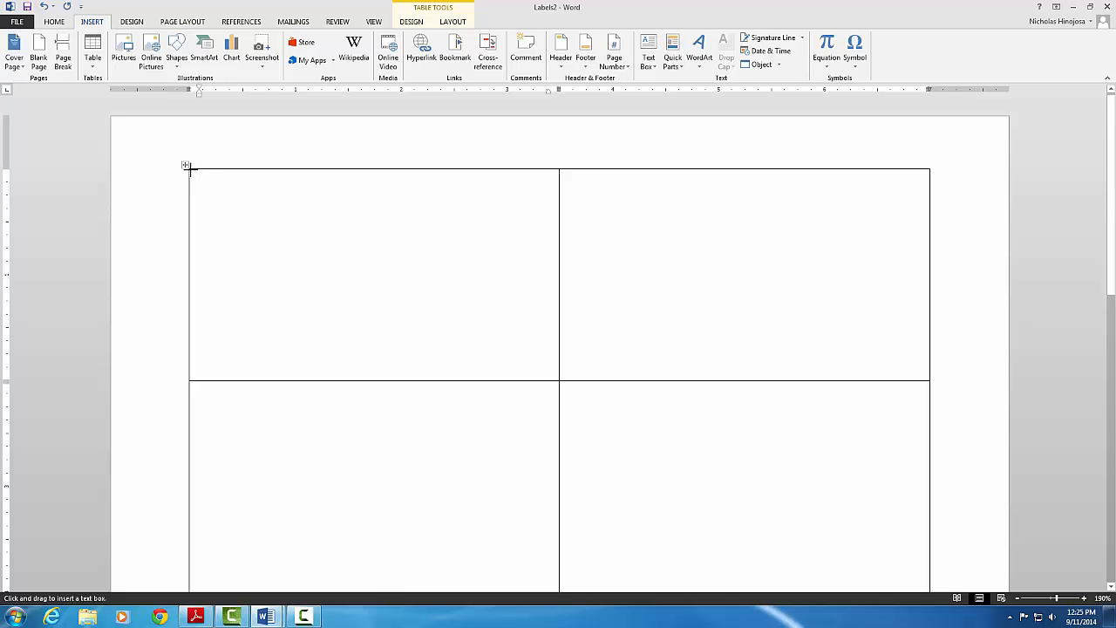
key("Escape")
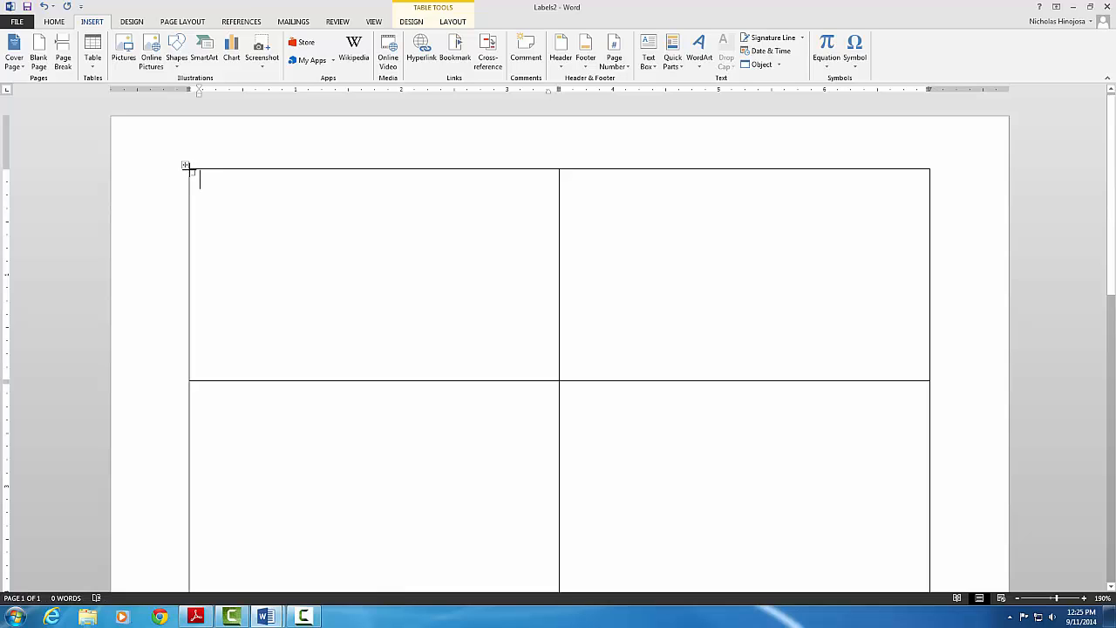
mouse_move(189, 169)
left_mouse_down()
mouse_move(253, 200)
mouse_move(324, 212)
mouse_move(558, 225)
left_mouse_up()
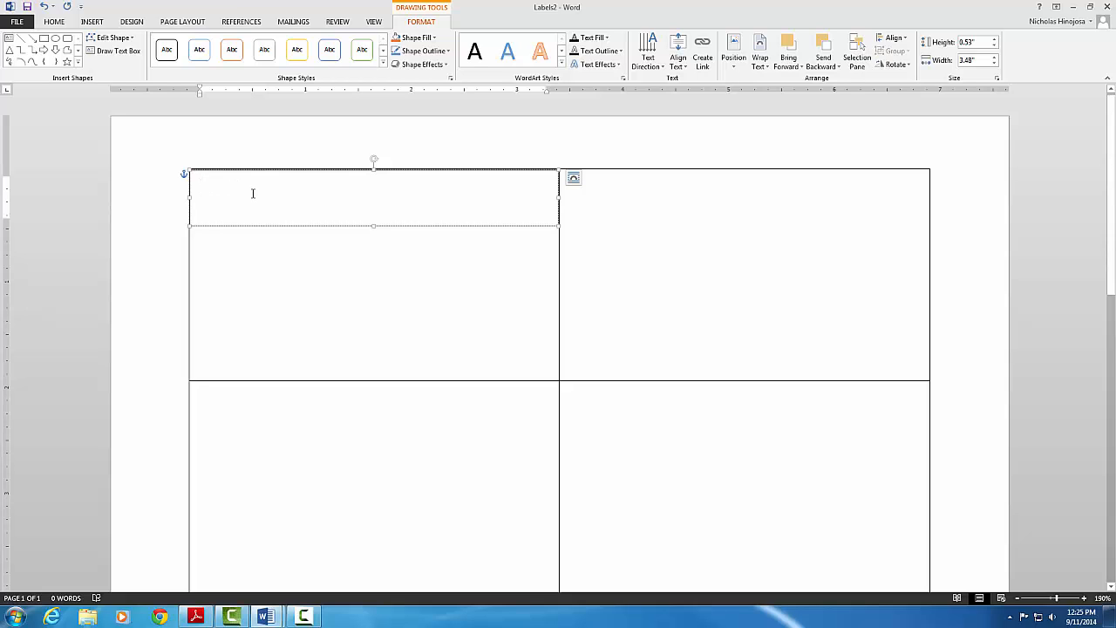
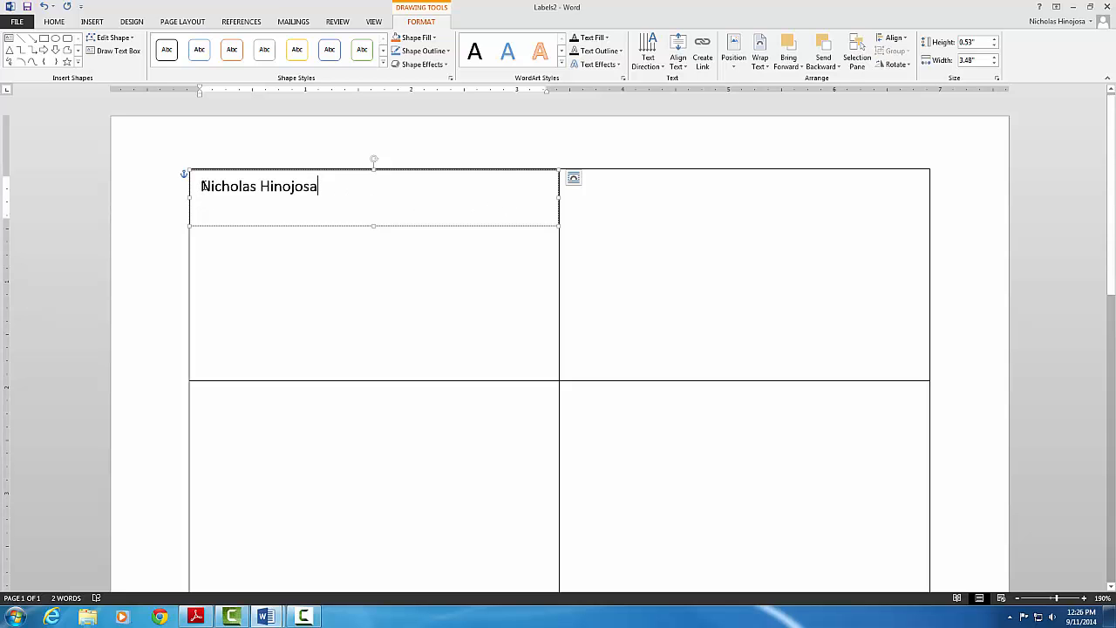
- Type the cardholder's full name into the top text box and select it
left_click_drag(201, 186, 344, 187)
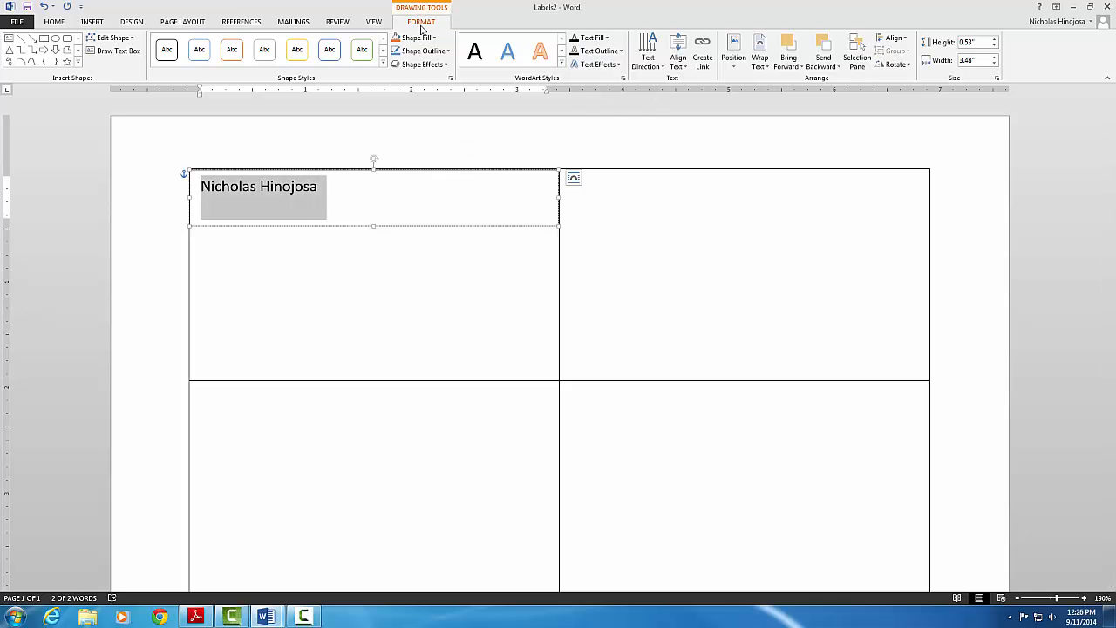
- Center the name vertically and horizontally in the text box, removing space after it
left_click(686, 68)
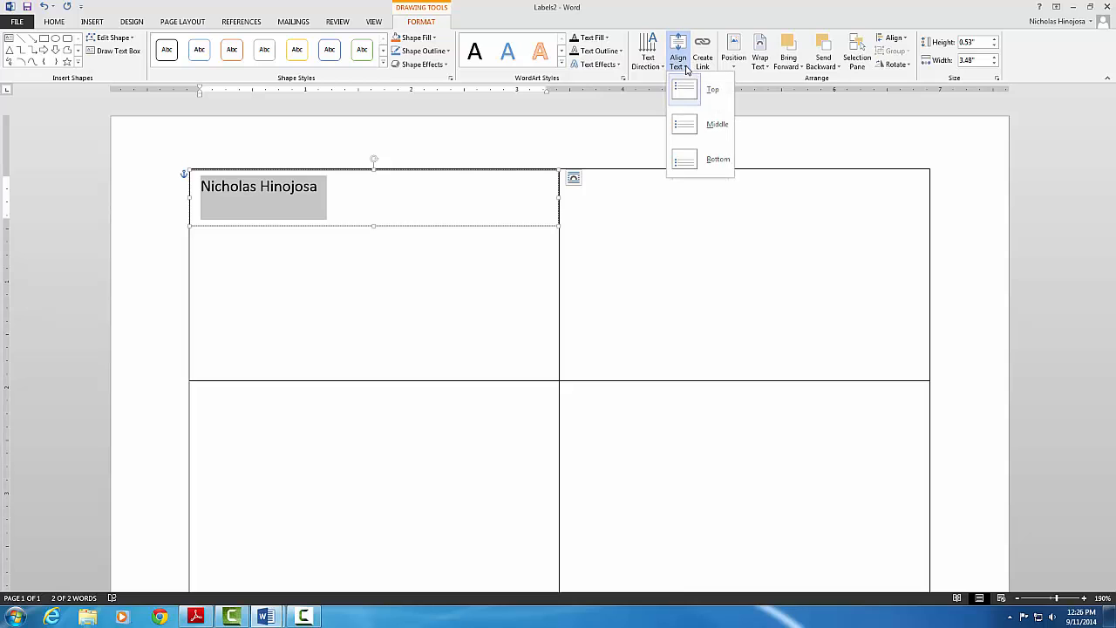
left_click(686, 126)
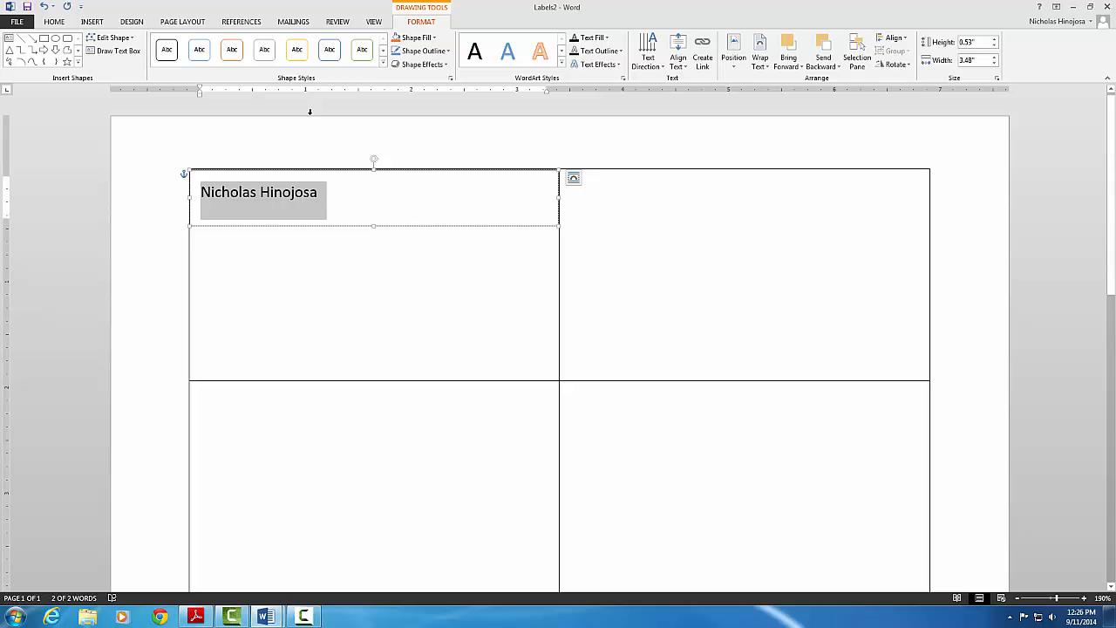
left_click(55, 22)
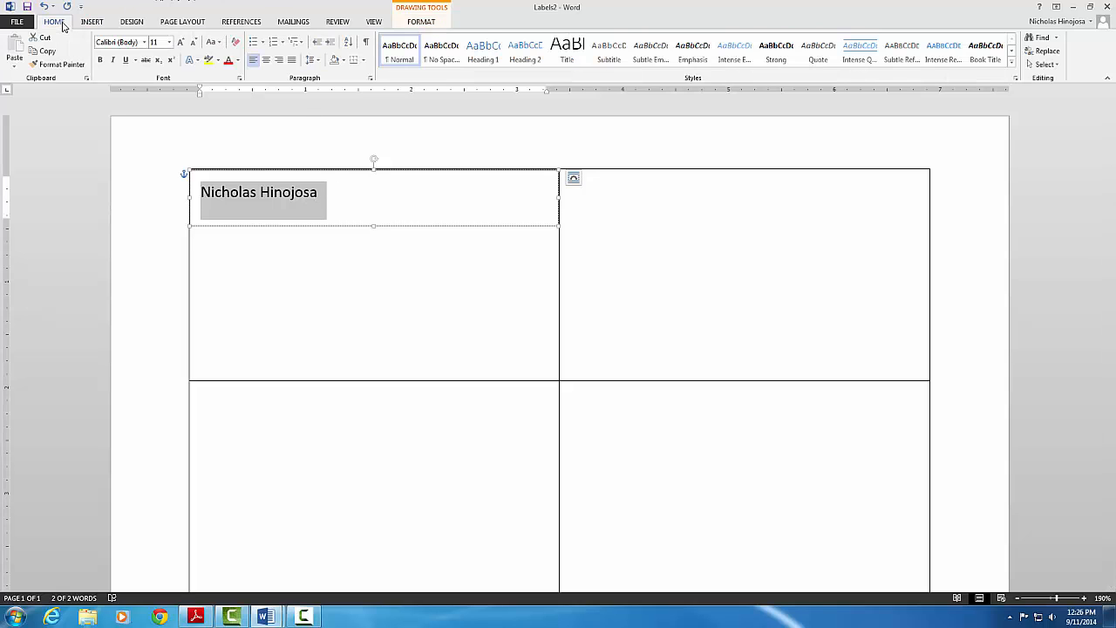
left_click(317, 60)
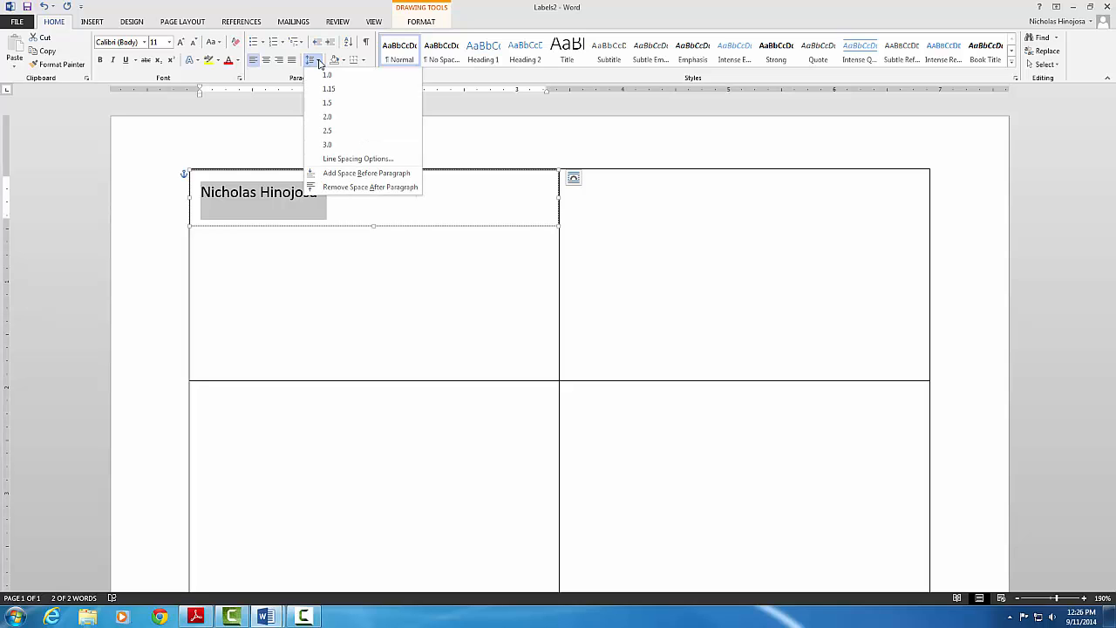
left_click(333, 188)
triple_click(321, 199)
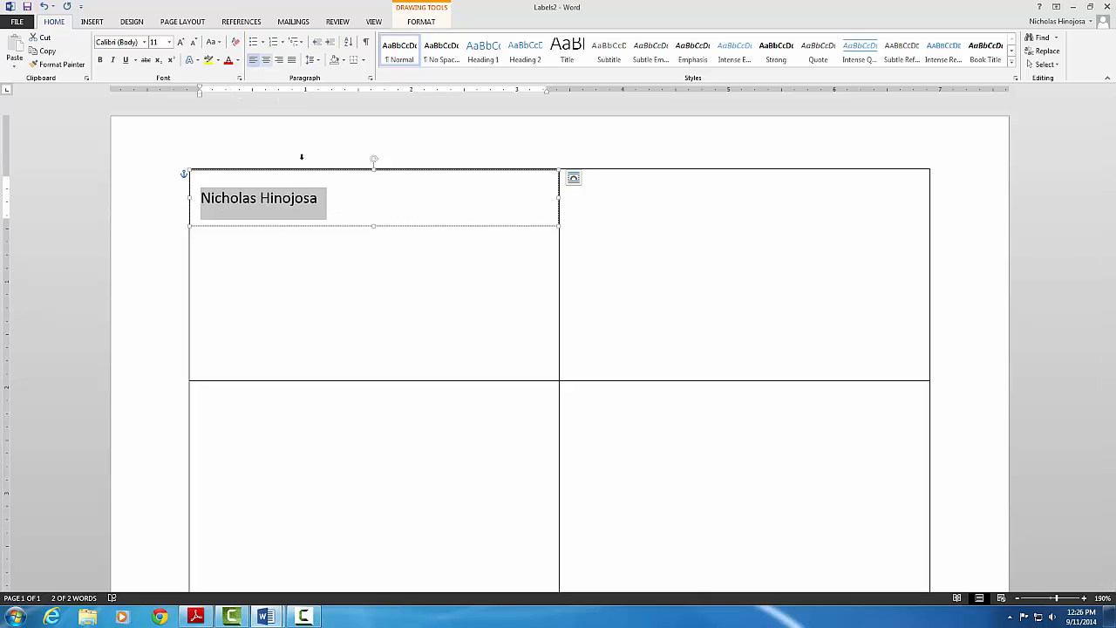
left_click(268, 64)
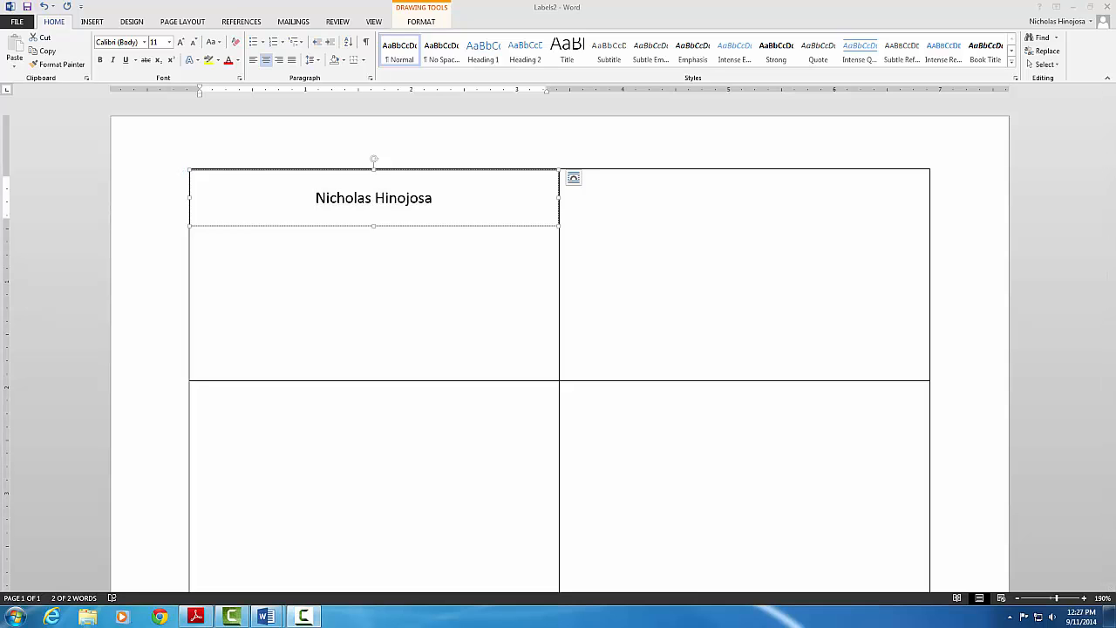
- Set the cardholder's name to Arial and enlarge it step by step to 24 pt
triple_click(345, 201)
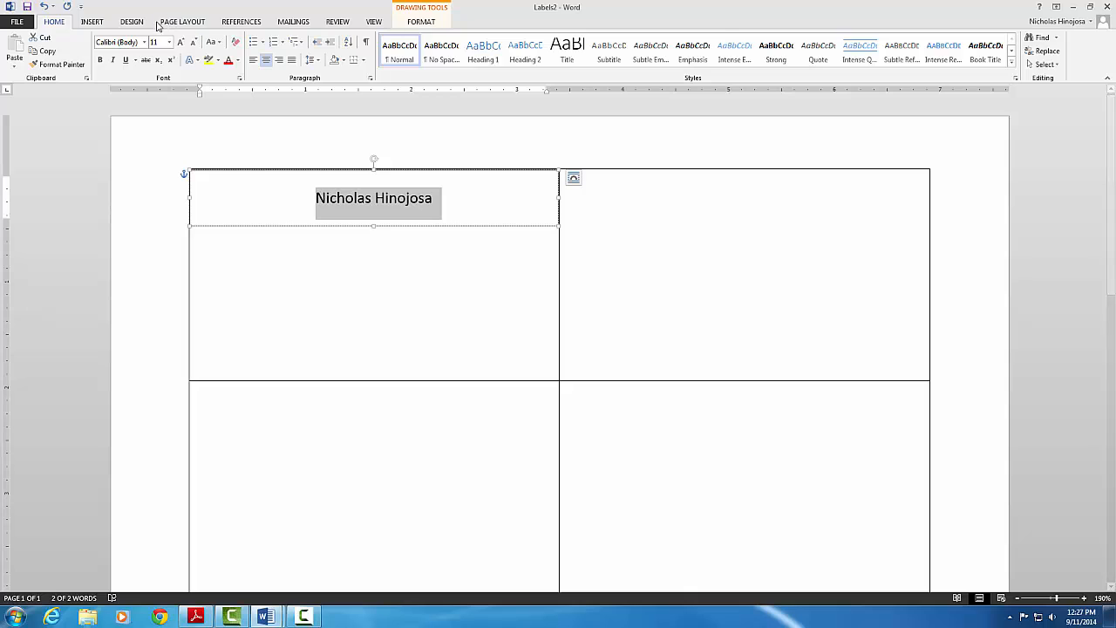
left_click(119, 42)
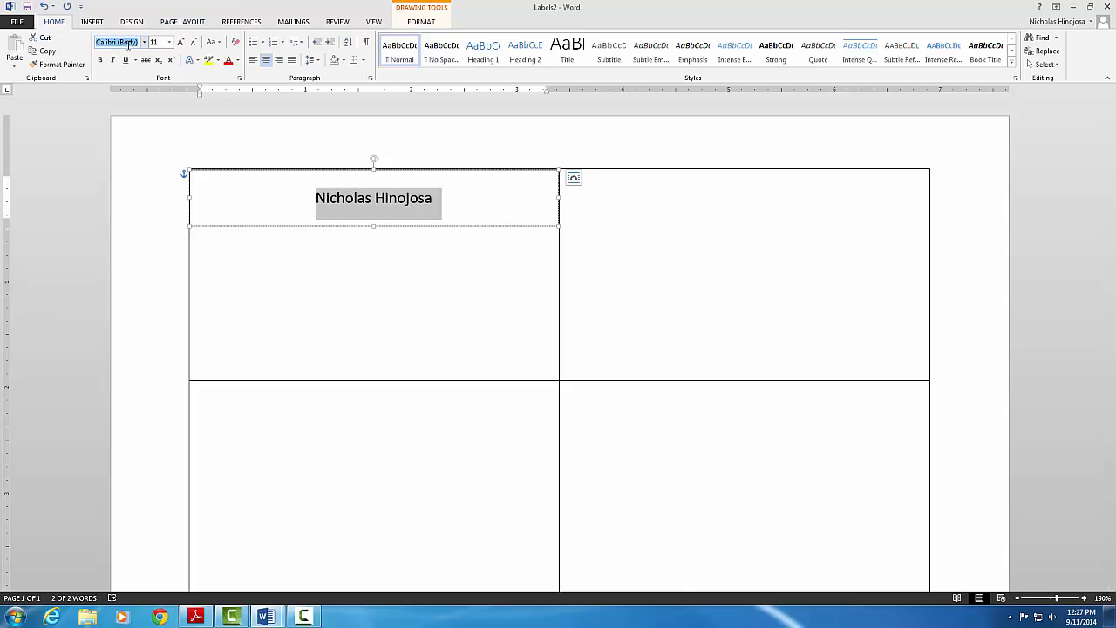
type("Arial")
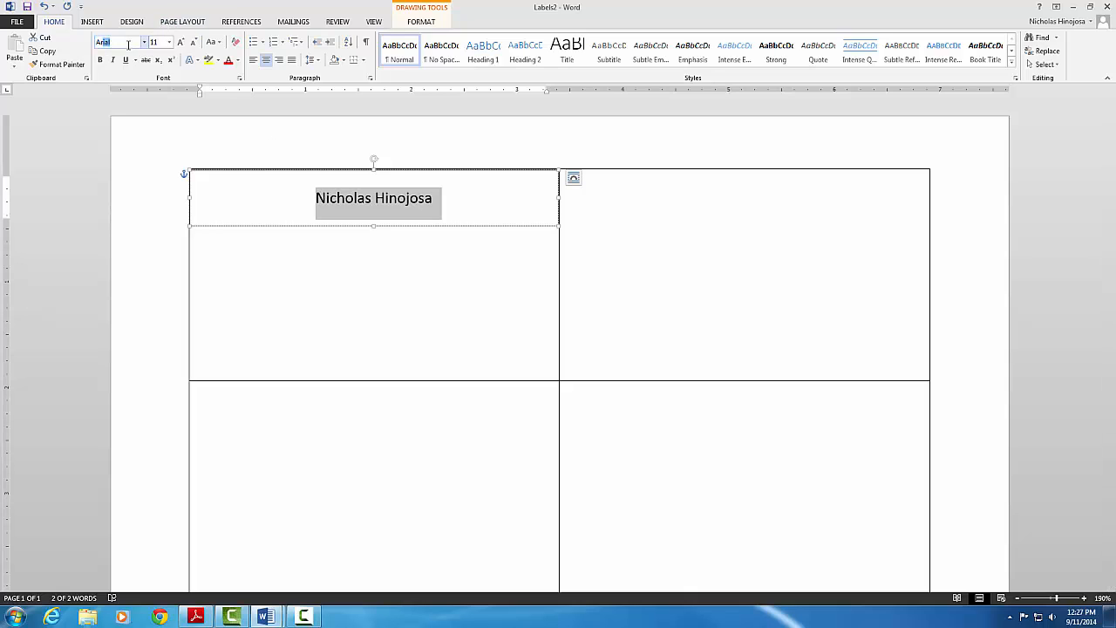
left_click(180, 43)
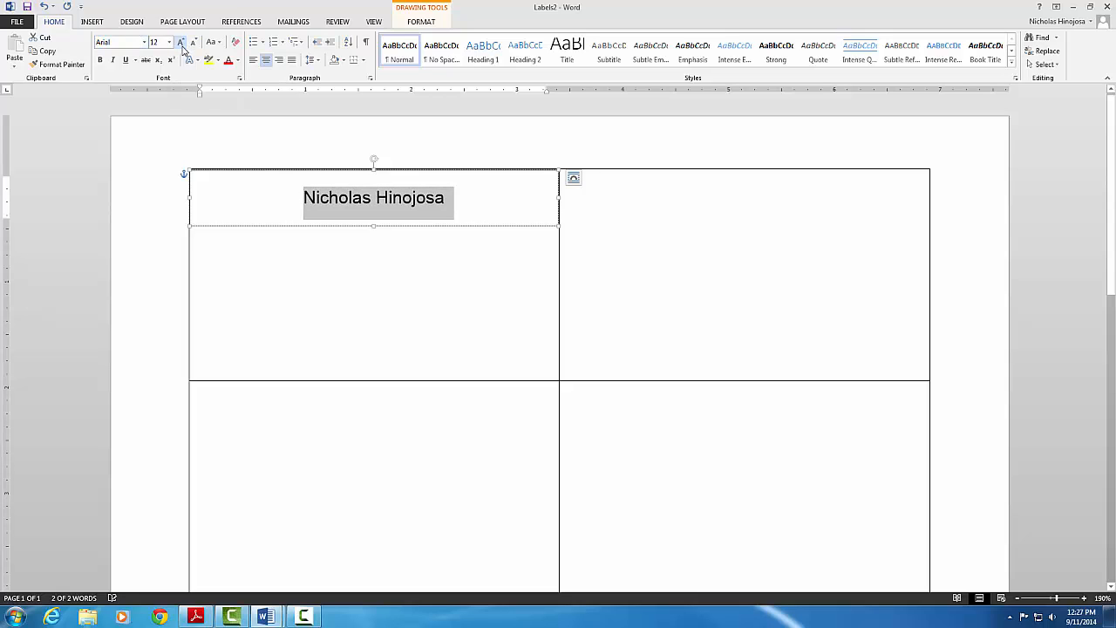
left_click(181, 44)
left_click(181, 44)
left_click(182, 47)
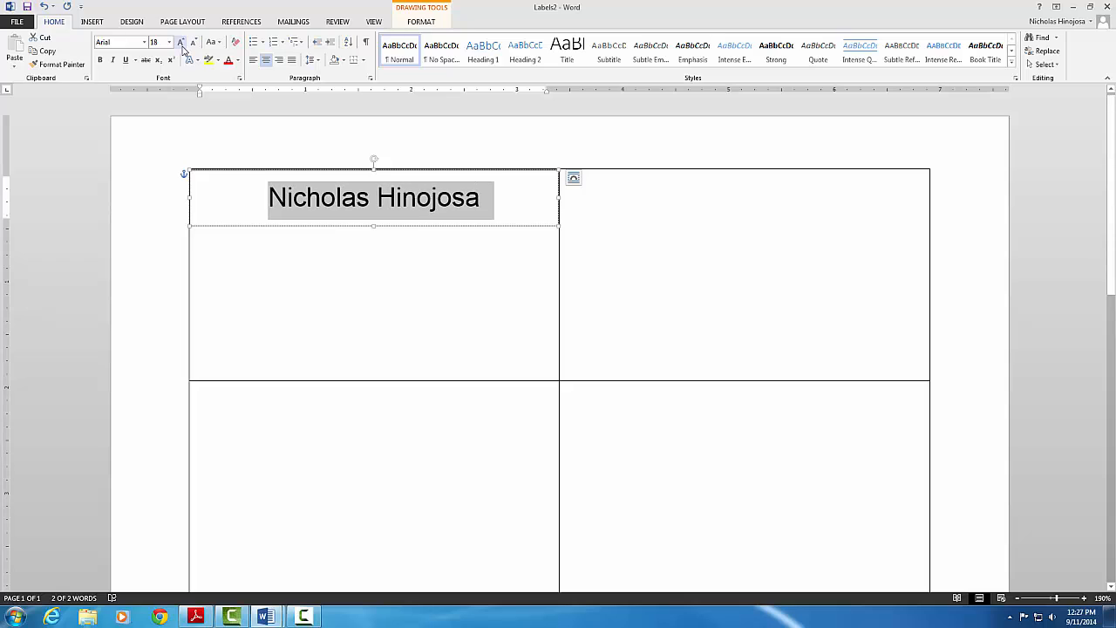
left_click(182, 47)
left_click(182, 48)
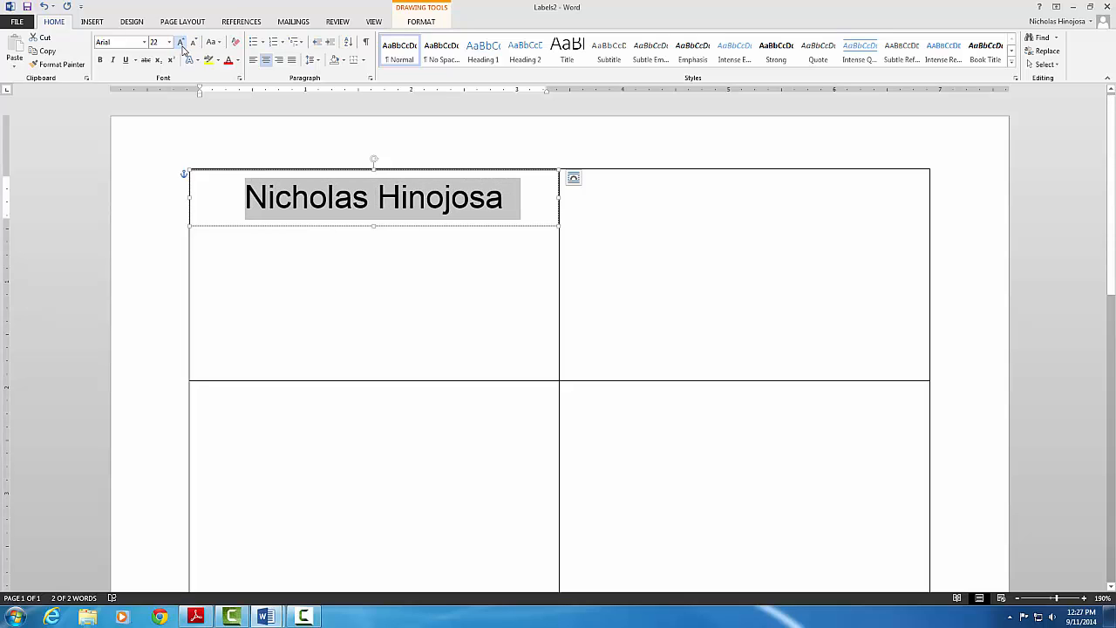
left_click(183, 47)
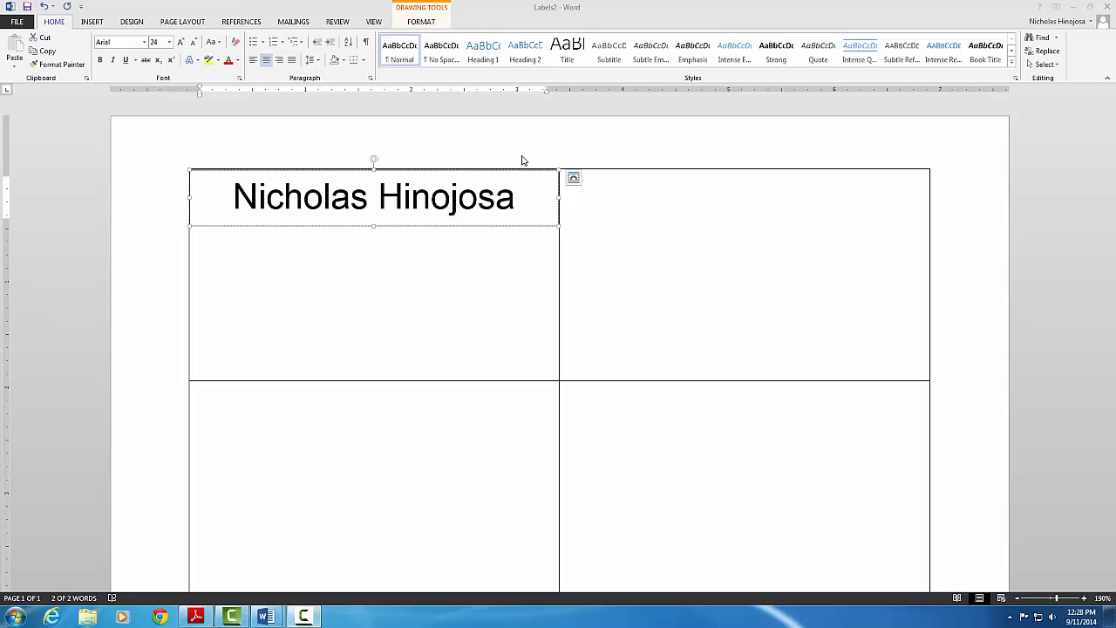
- Apply the solid blue intense shape style to the name text box so the name turns white
left_click(549, 150)
left_click(545, 286)
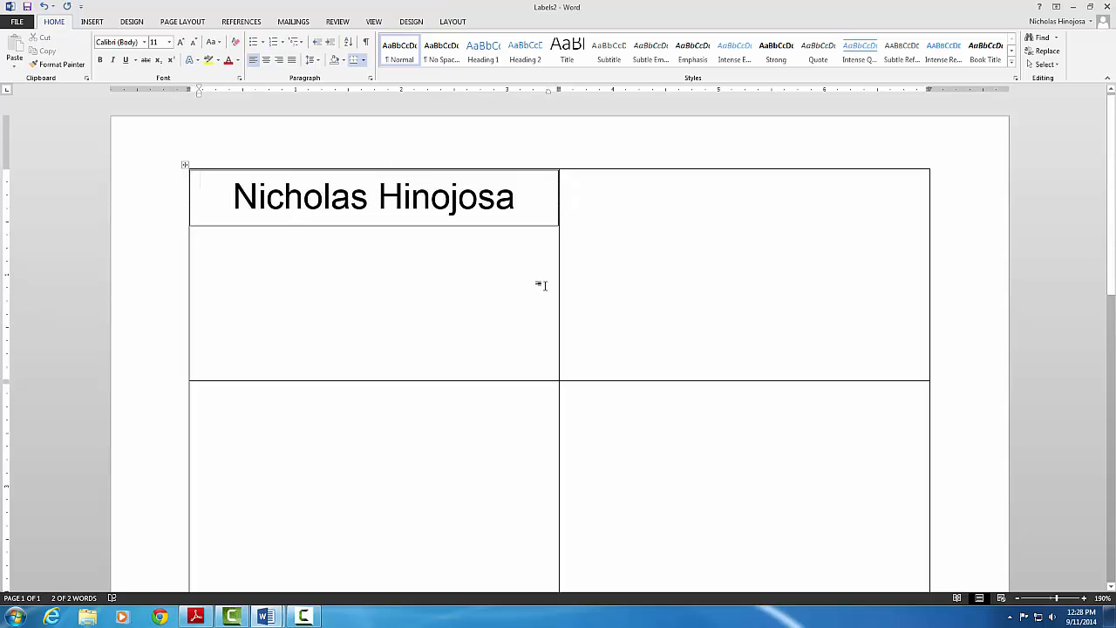
left_click(514, 228)
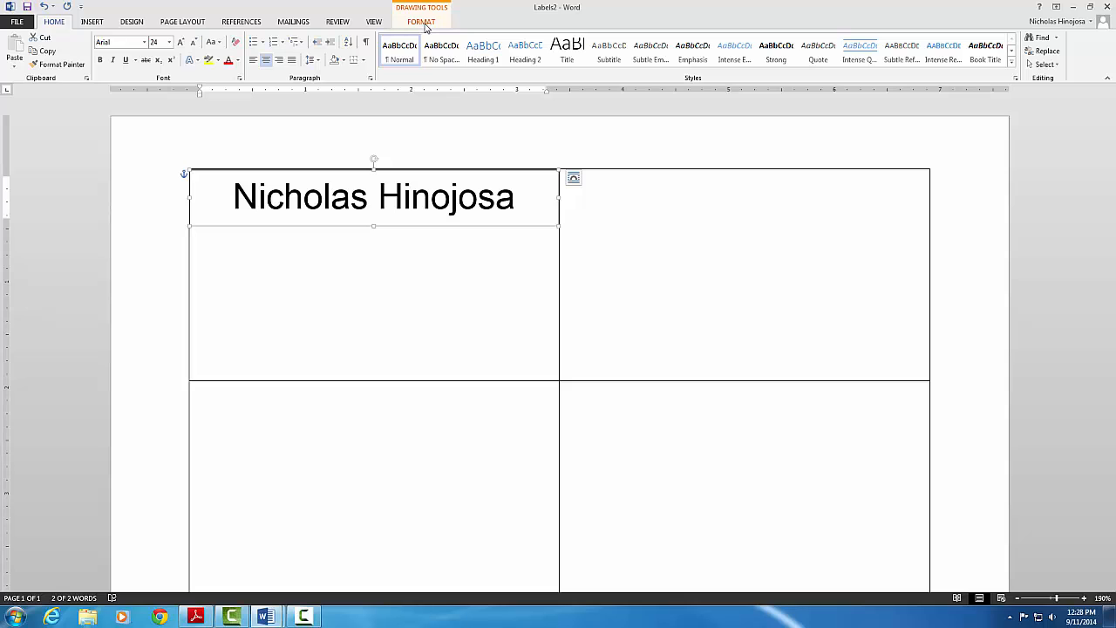
left_click(421, 22)
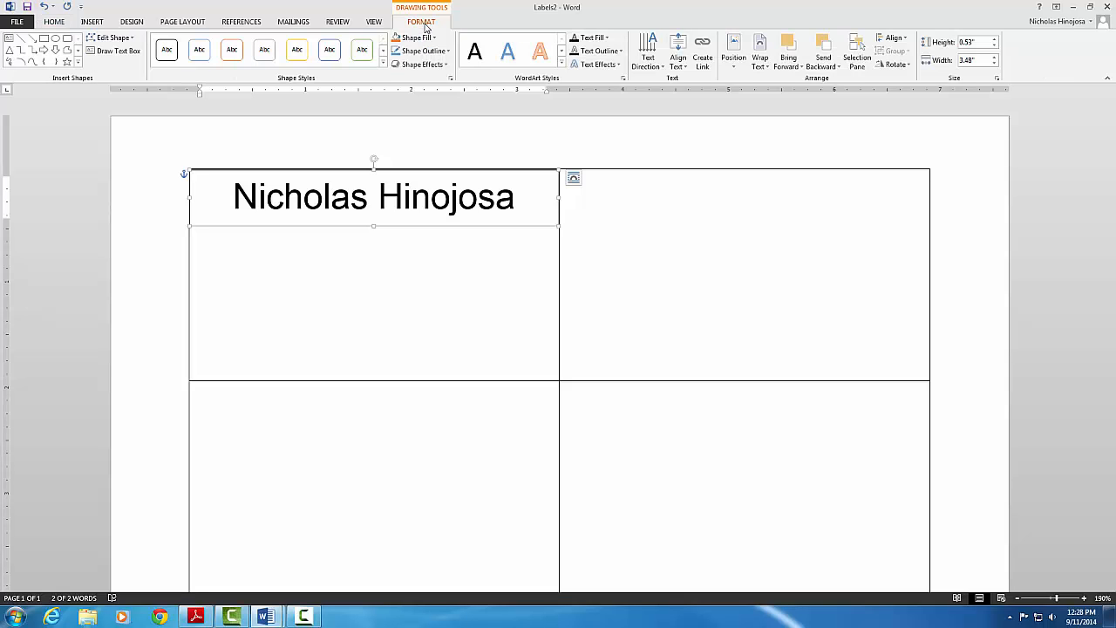
left_click(383, 65)
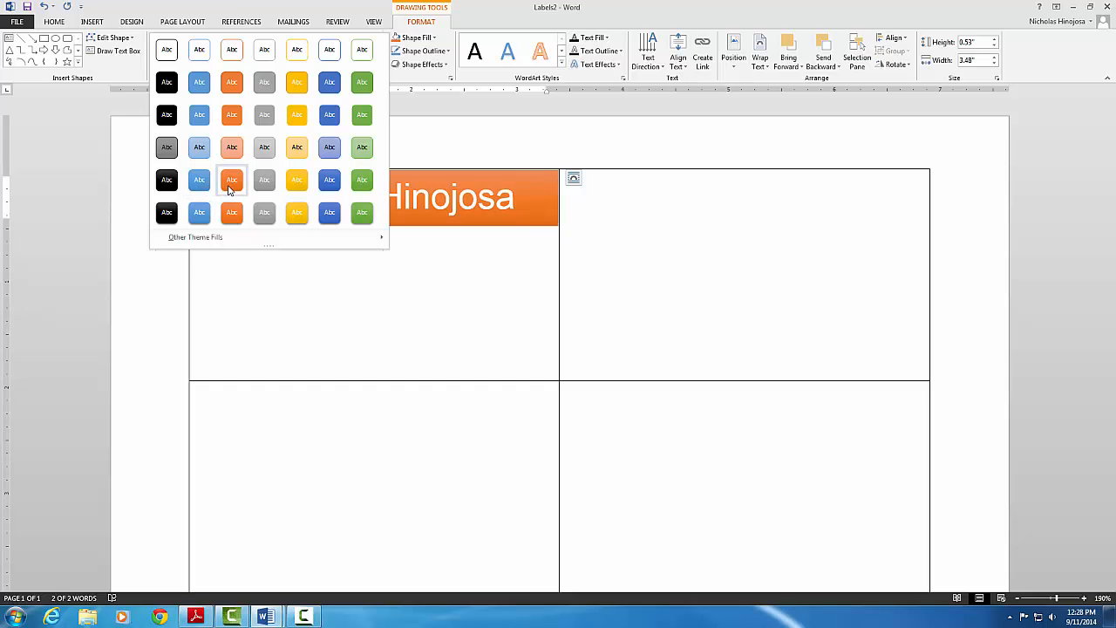
left_click(329, 185)
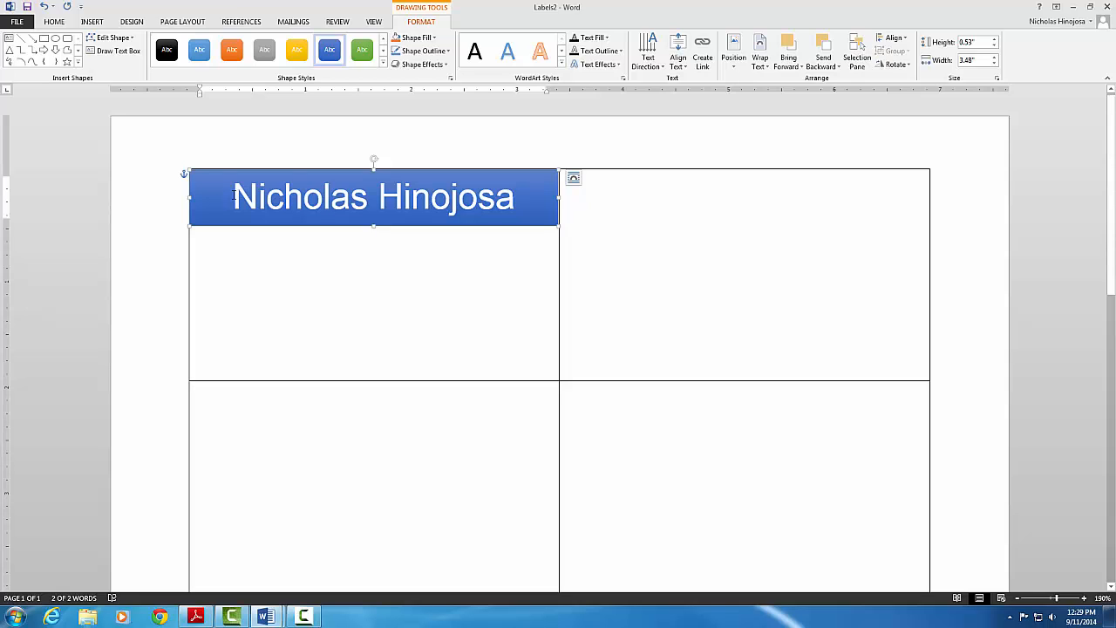
- Give the selected name text an Offset Diagonal Bottom Right shadow via Text Effects
left_click_drag(233, 195, 534, 199)
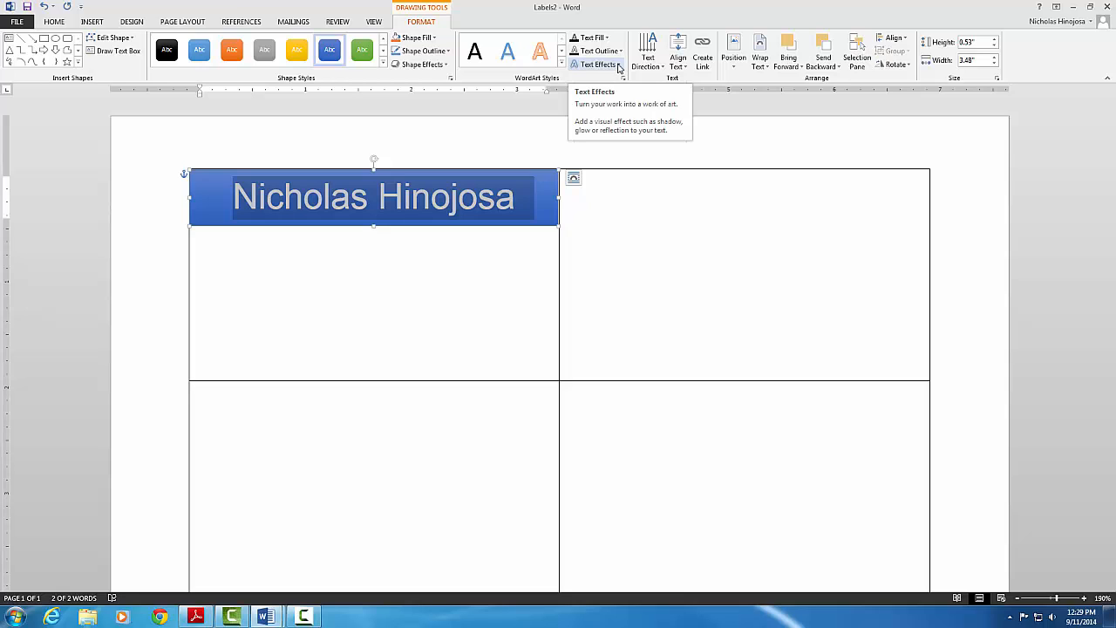
left_click(619, 66)
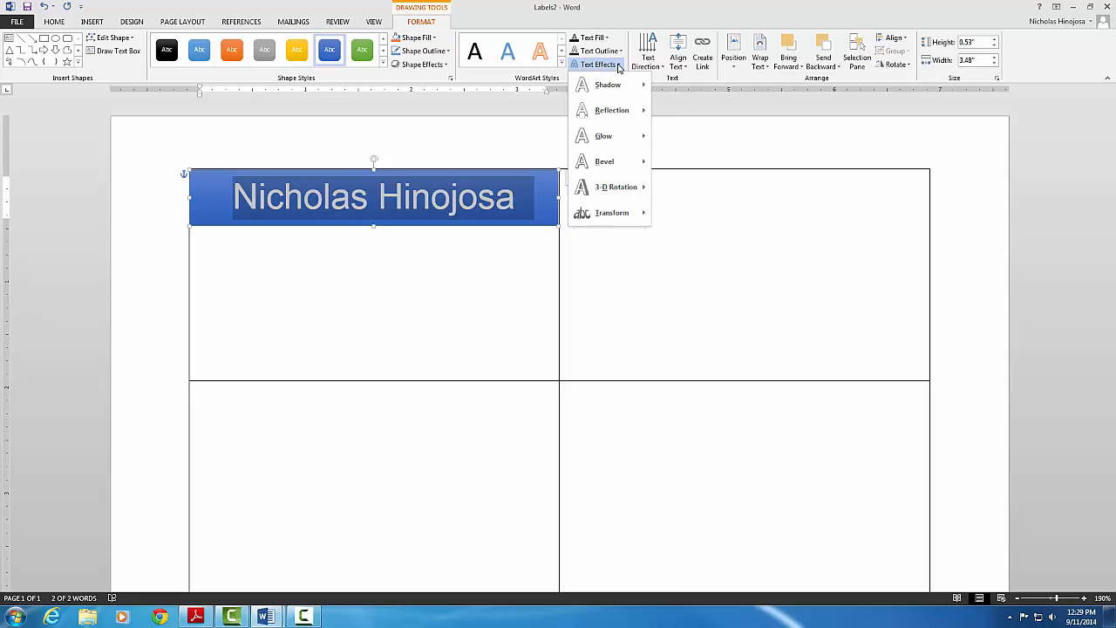
mouse_move(614, 85)
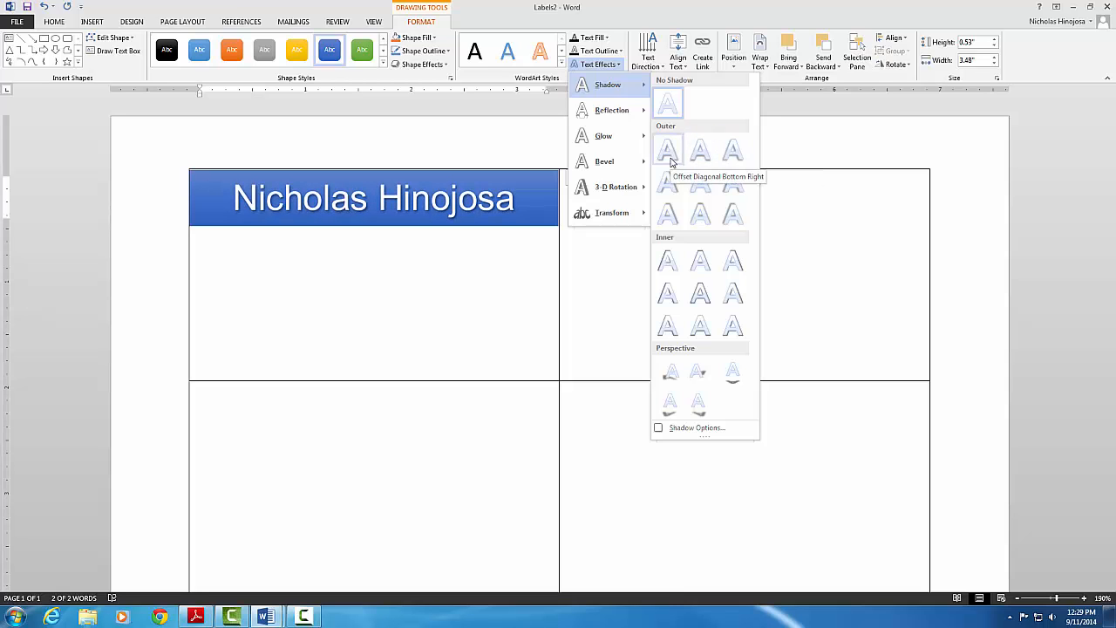
left_click(668, 152)
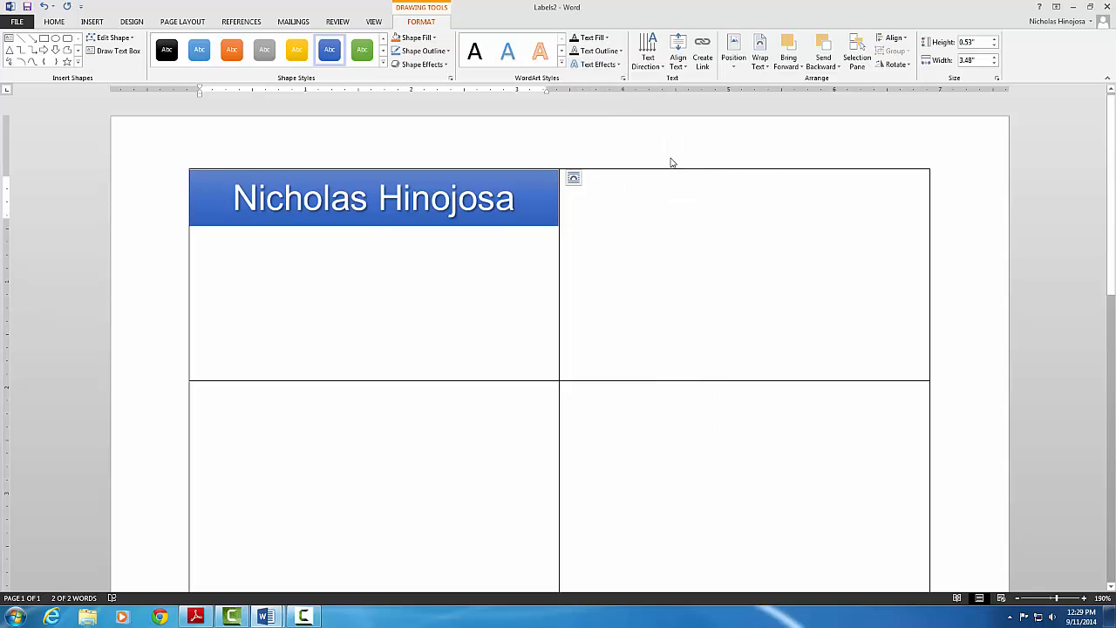
- Draw a second text box, about 0.37" by 3.49", across the lower first label
left_click(379, 246)
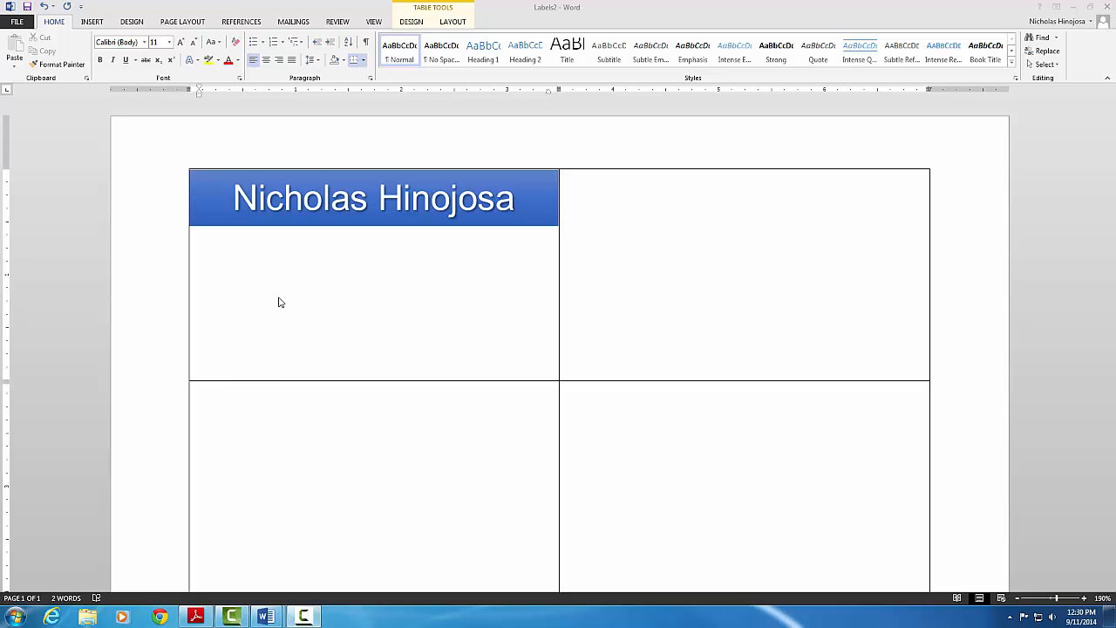
left_click(94, 23)
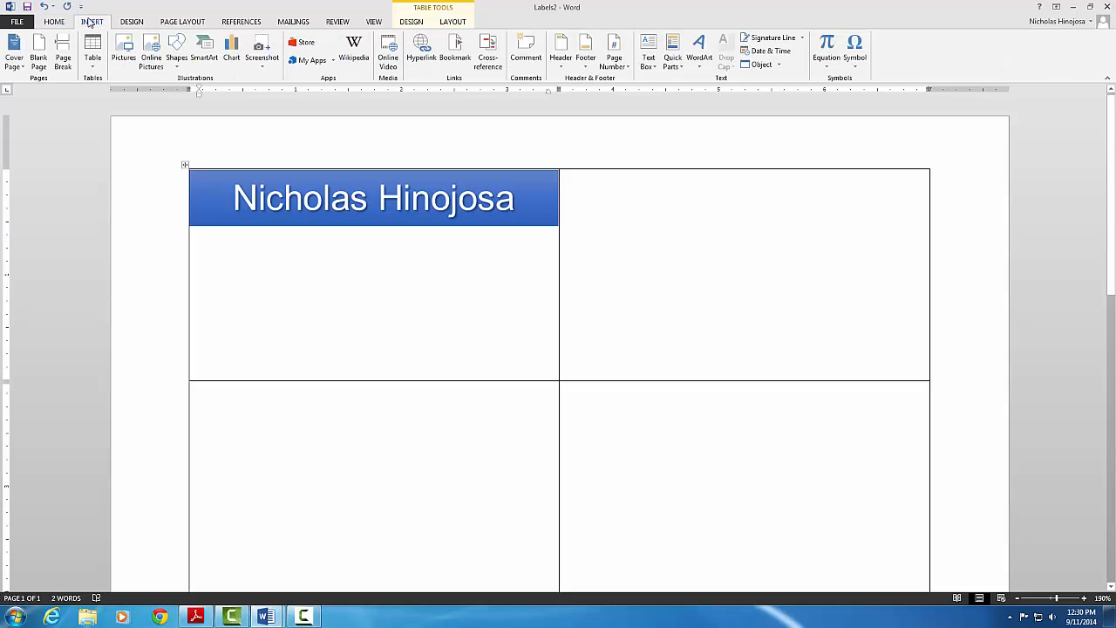
left_click(650, 66)
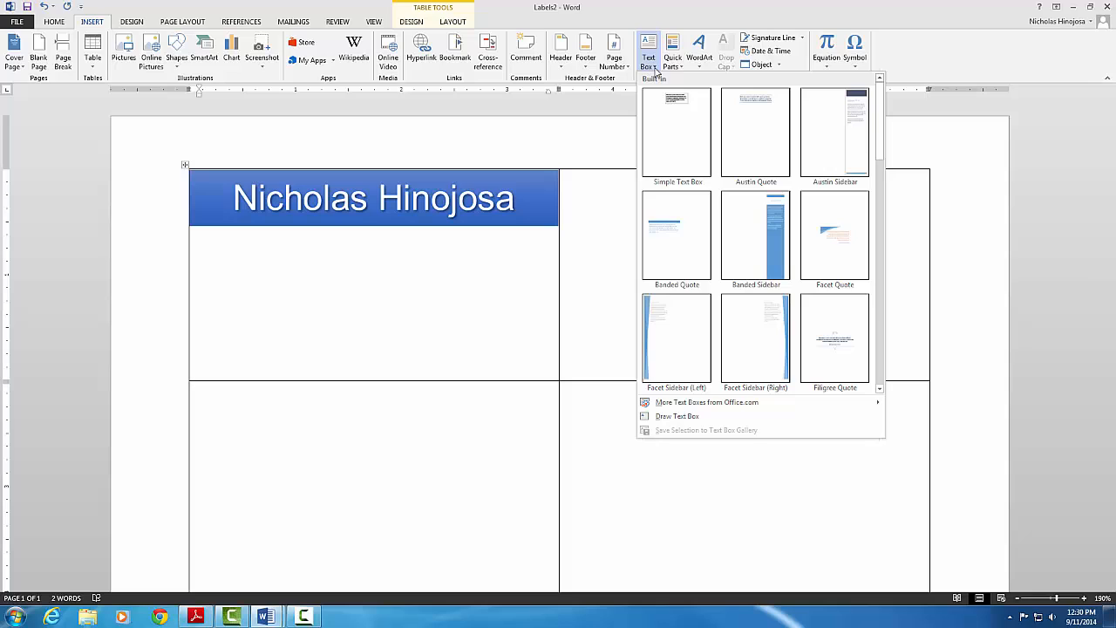
left_click(667, 417)
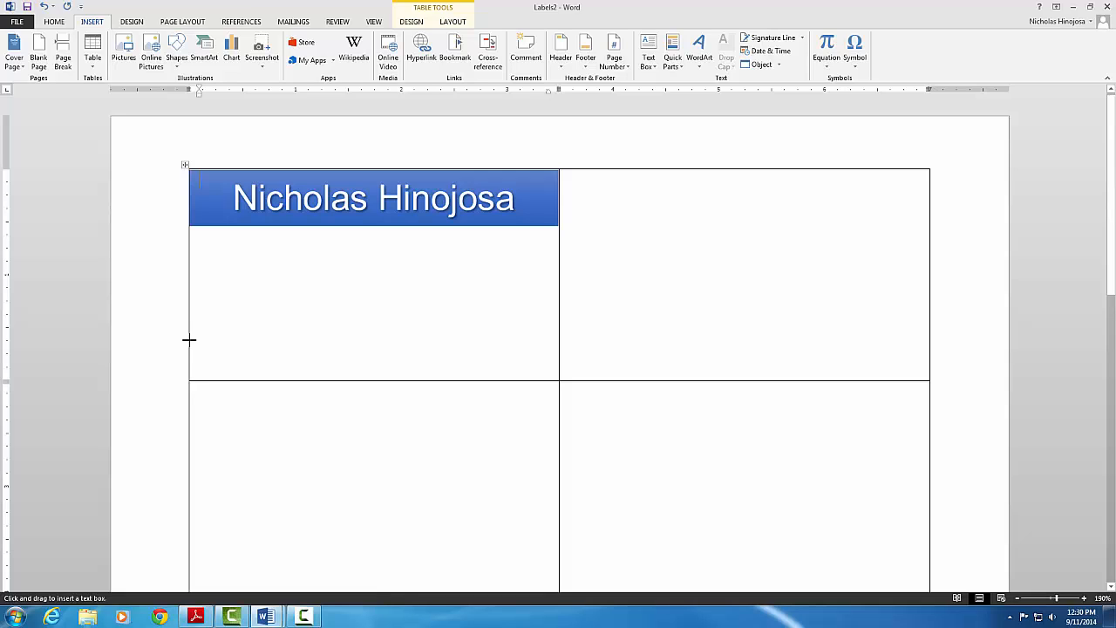
mouse_move(190, 341)
left_mouse_down()
mouse_move(257, 375)
mouse_move(559, 379)
left_mouse_up()
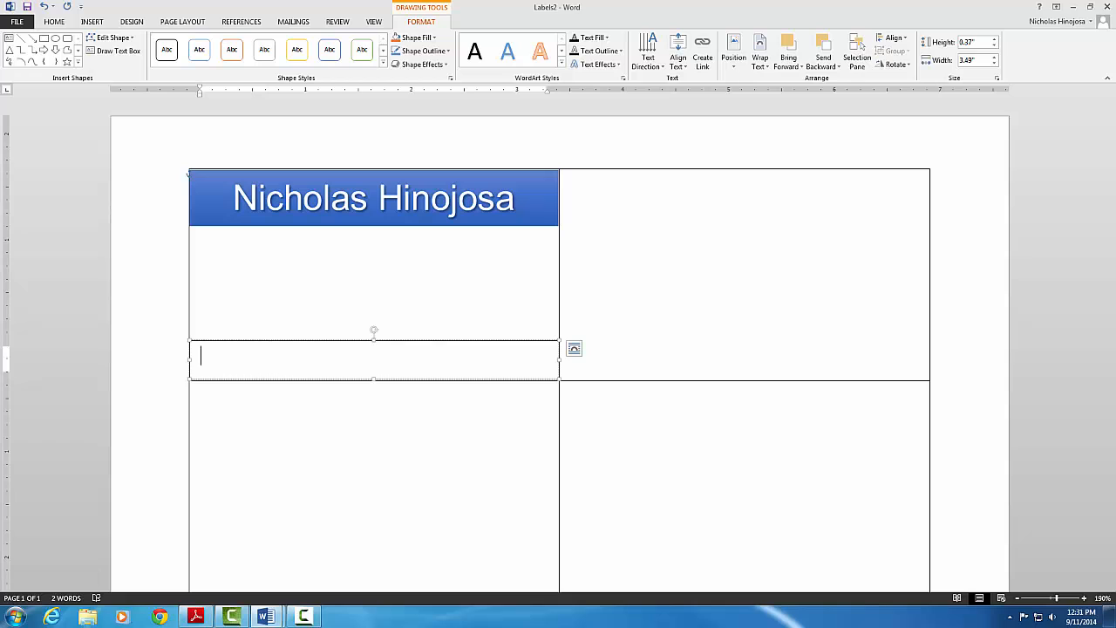
- Type the cardholder's e-mail address into the lower text box, correcting a typo
key("F9")
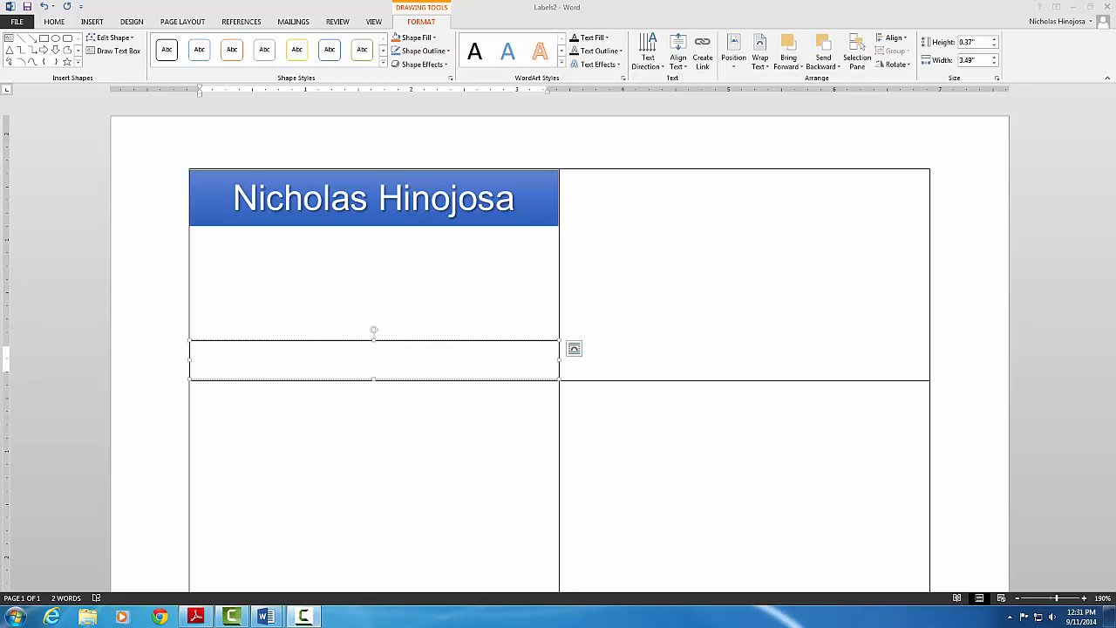
left_click(268, 360)
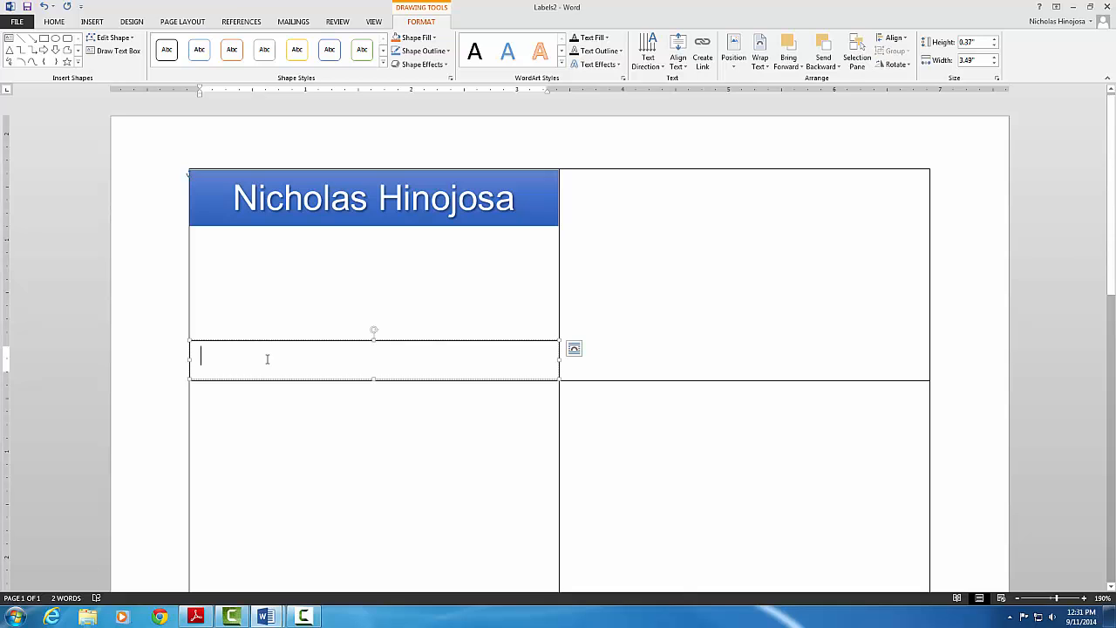
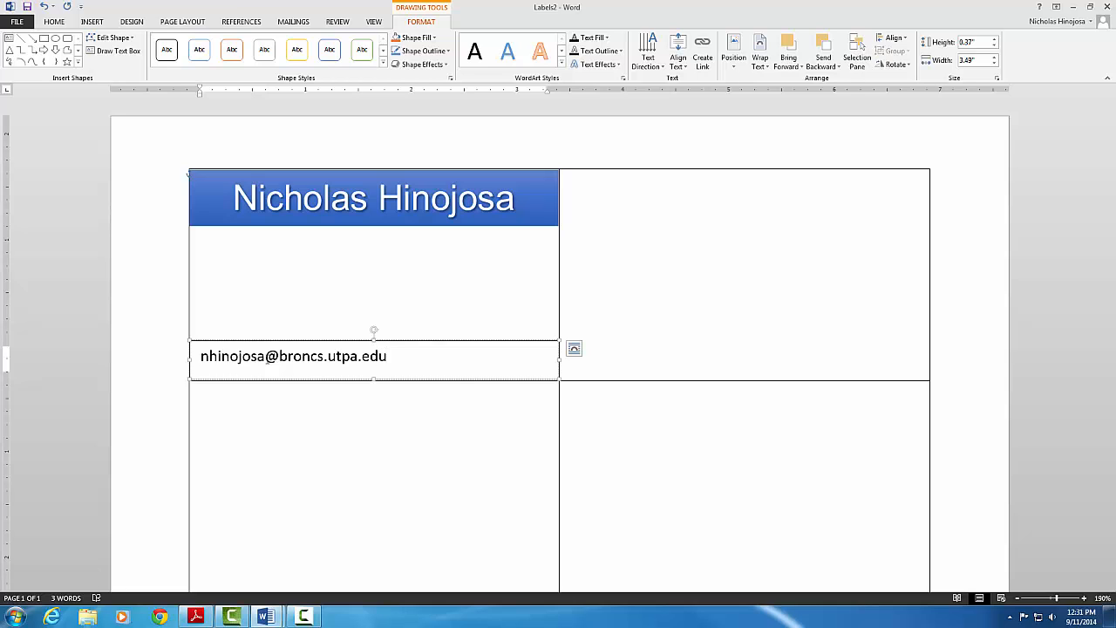